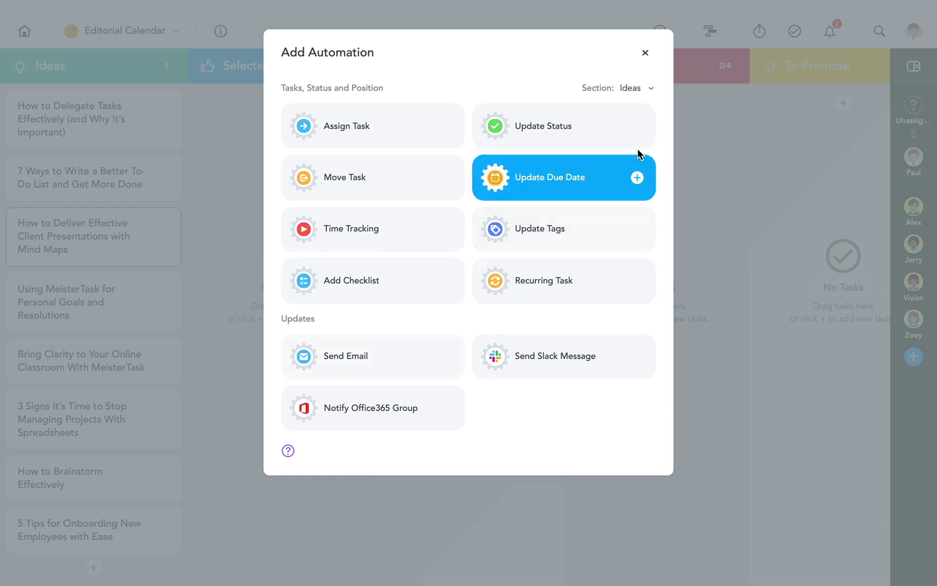
Step: Close the automation dialog and move the Mind Maps client presentations card from Ideas to Done
{"action": "left_click", "coordinate": [646, 54]}
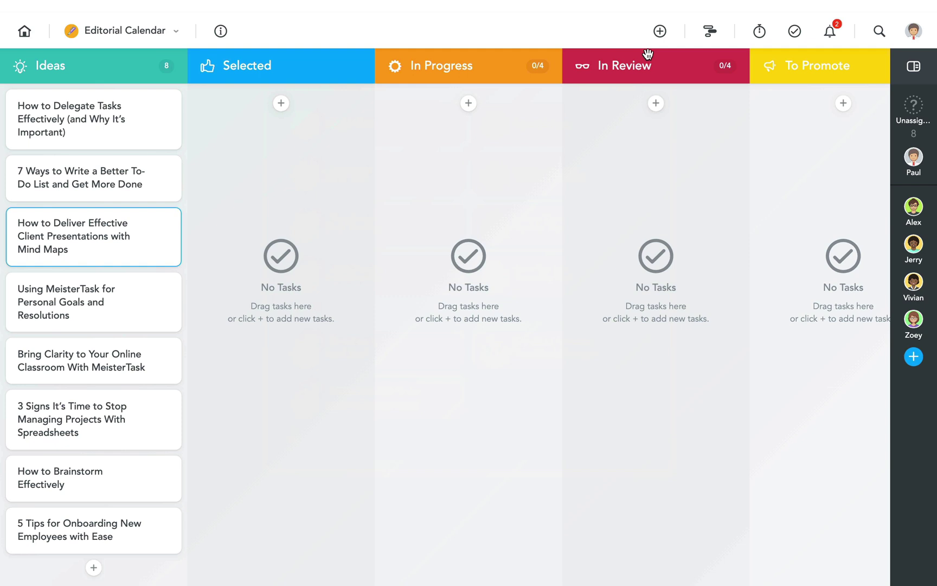
{"action": "left_click_drag", "start_coordinate": [171, 237], "coordinate": [805, 257]}
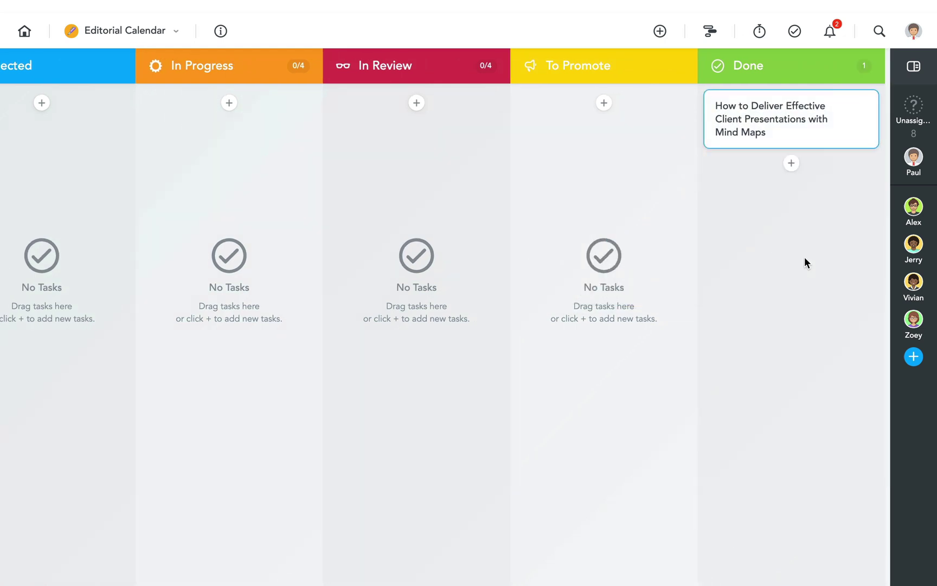
{"action": "left_click", "coordinate": [220, 31]}
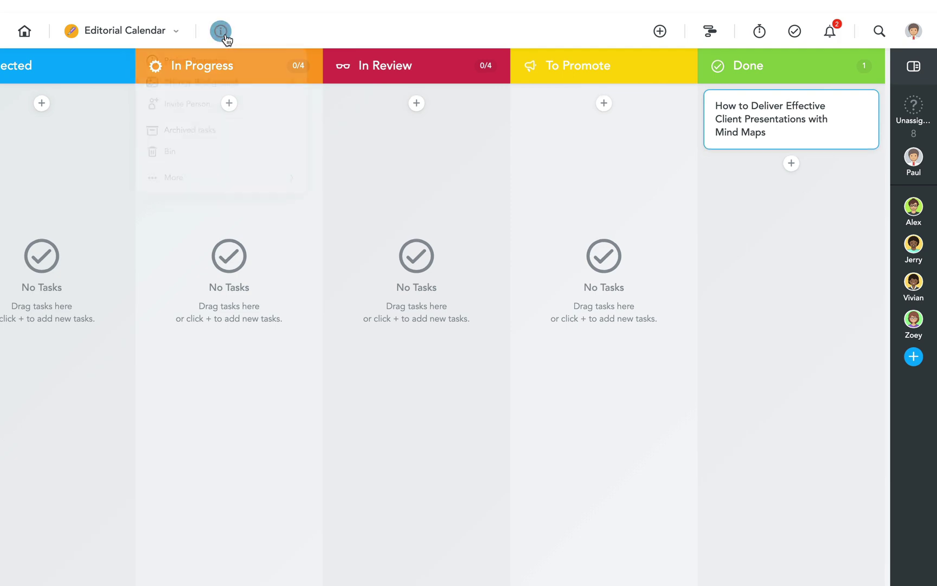
{"action": "left_click", "coordinate": [225, 61]}
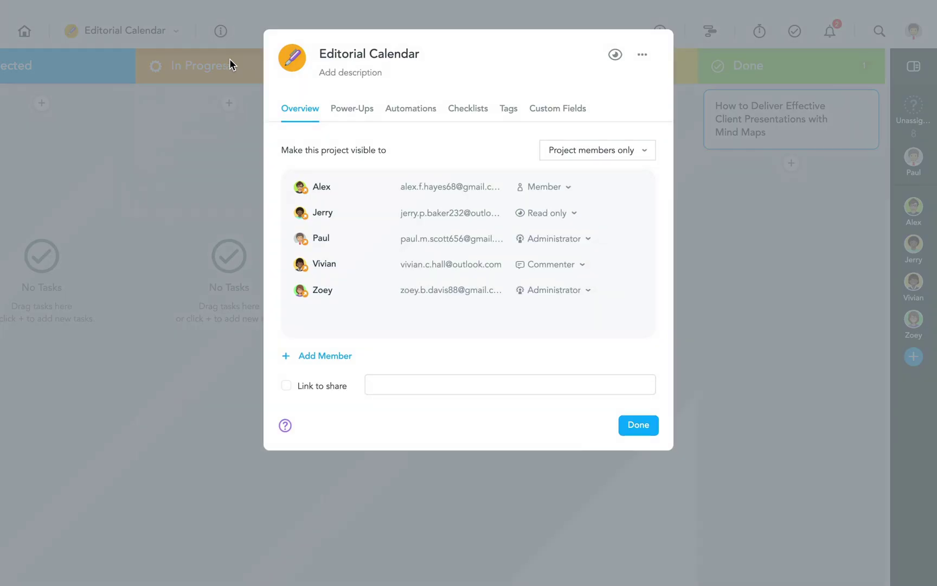
{"action": "left_click", "coordinate": [469, 110]}
{"action": "mouse_move", "coordinate": [599, 153]}
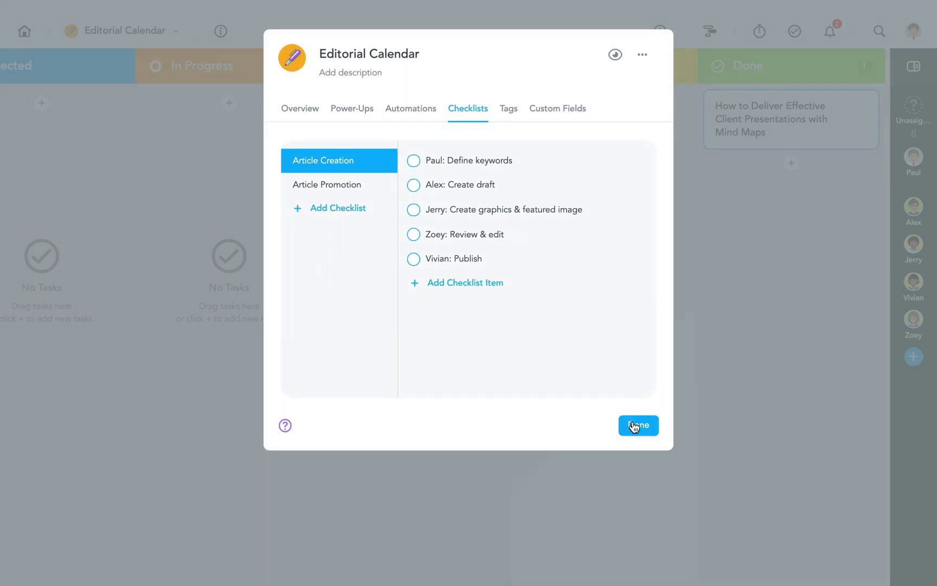
{"action": "left_click", "coordinate": [639, 425]}
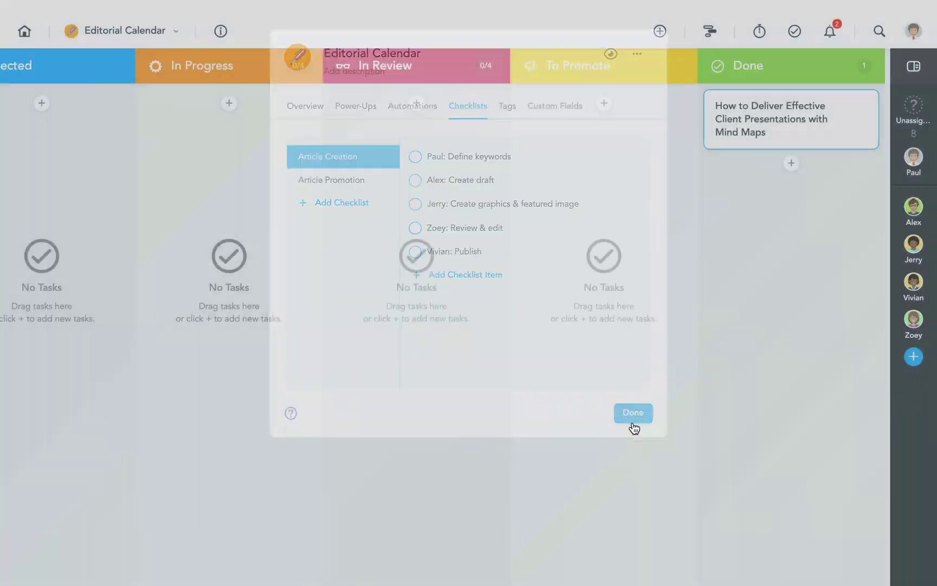
Step: Add a 'Define Keywords' checklist item, prefixed with a team member's name, to the Personal Goals task
{"action": "scroll", "coordinate": [633, 427], "scroll_direction": "left", "scroll_amount": 5}
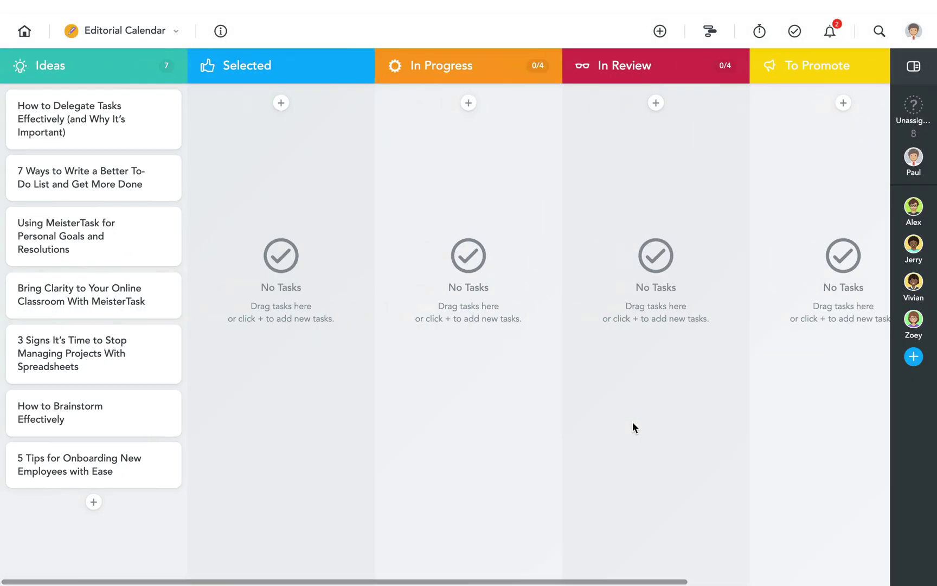
{"action": "left_click", "coordinate": [157, 236]}
{"action": "left_click", "coordinate": [349, 168]}
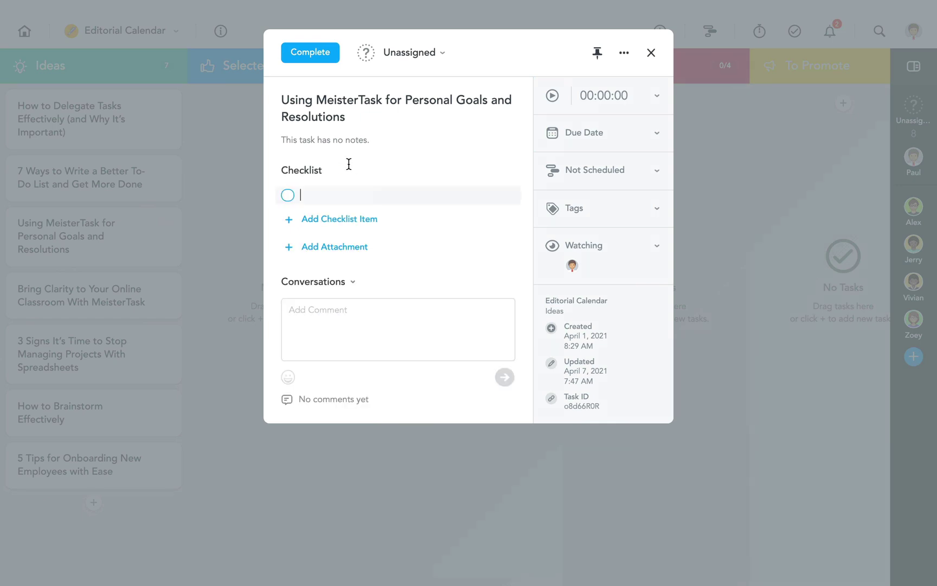
{"action": "type", "text": "Paul: Define Keyword"}
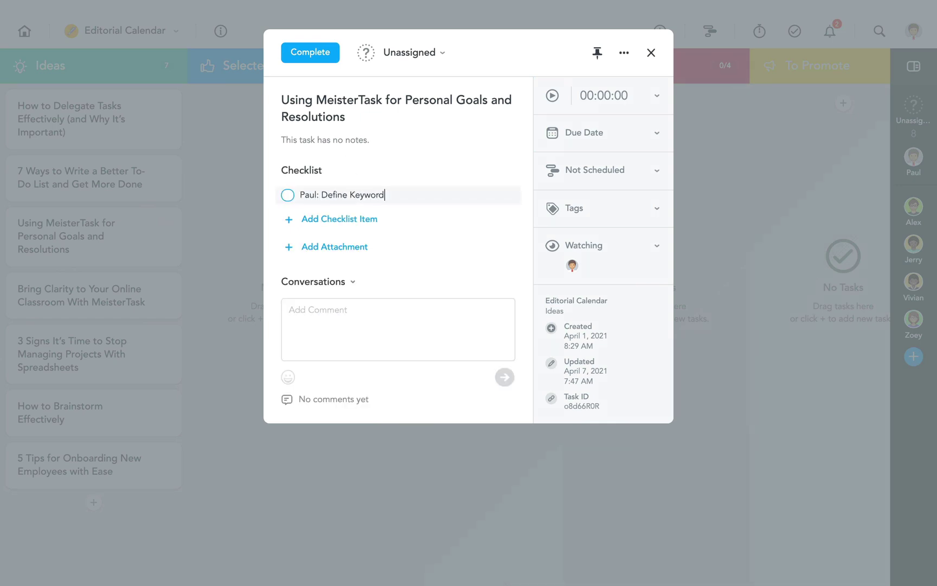
{"action": "type", "text": "s"}
{"action": "key", "text": "Return"}
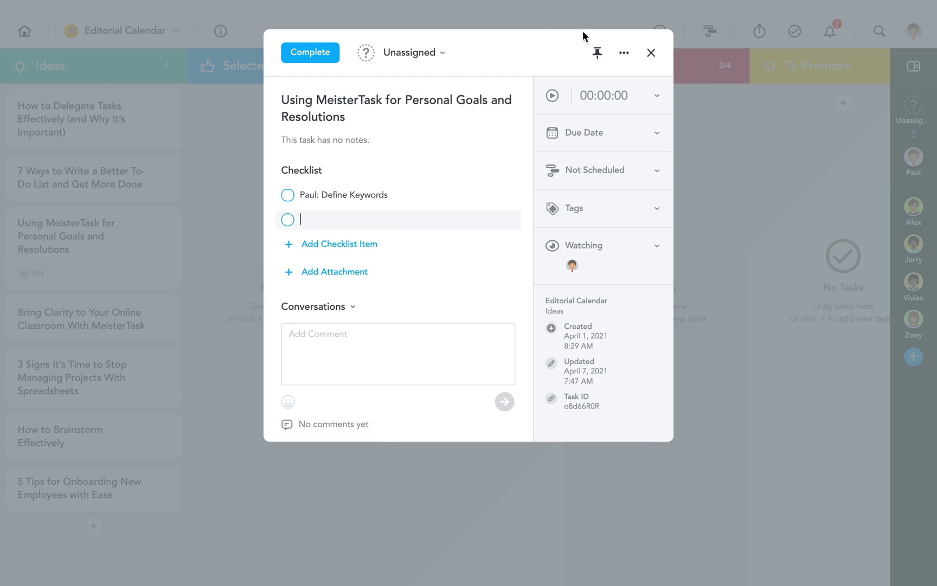
{"action": "left_click", "coordinate": [650, 54]}
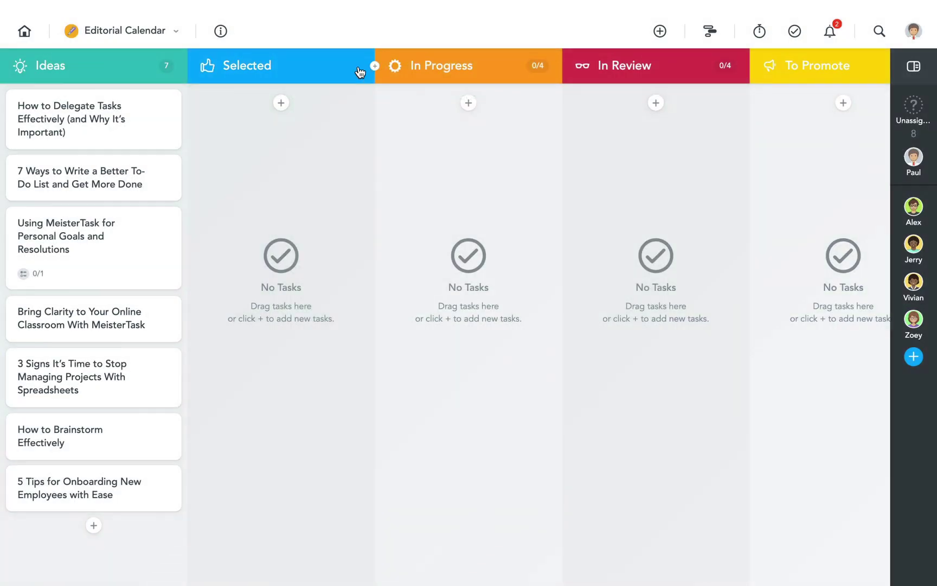
Step: Add a Selected-section automation that attaches the Article Creation checklist to its tasks
{"action": "left_click", "coordinate": [353, 67]}
{"action": "left_click", "coordinate": [348, 90]}
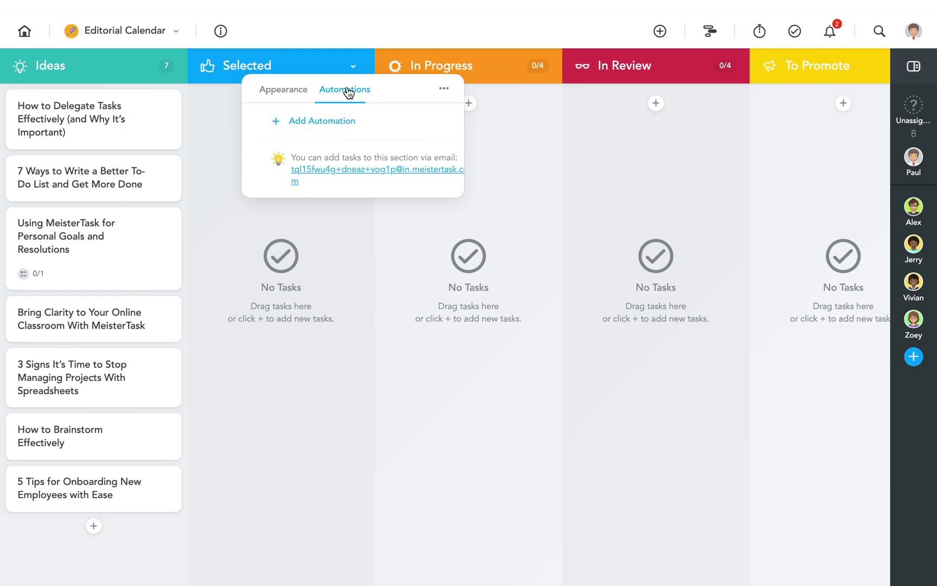
{"action": "left_click", "coordinate": [335, 120]}
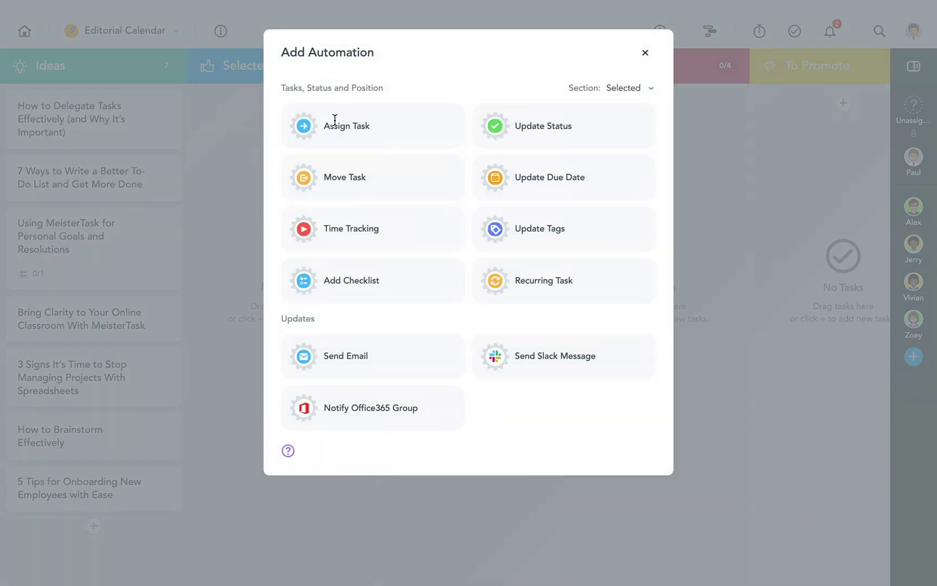
{"action": "left_click", "coordinate": [391, 266]}
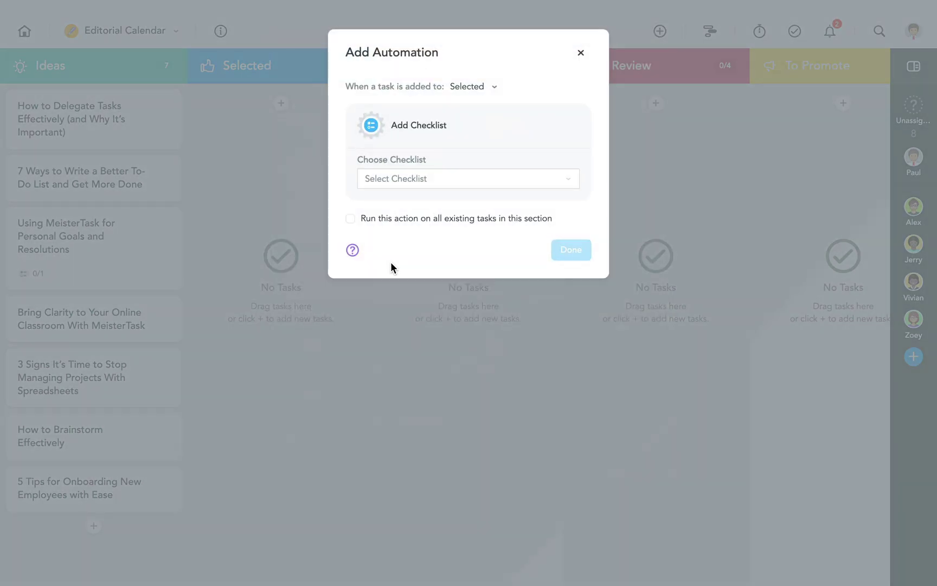
{"action": "left_click", "coordinate": [391, 186]}
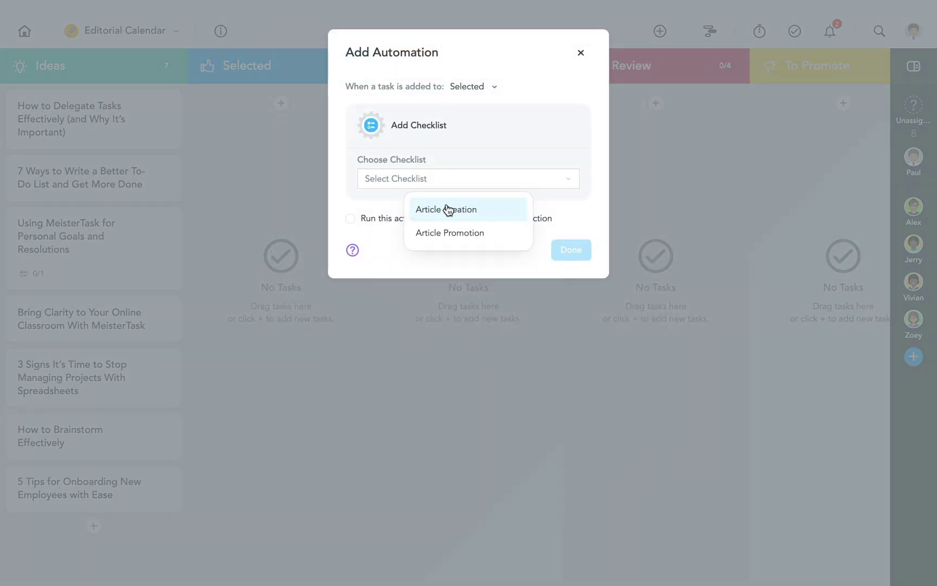
{"action": "left_click", "coordinate": [447, 209]}
{"action": "left_click", "coordinate": [574, 254]}
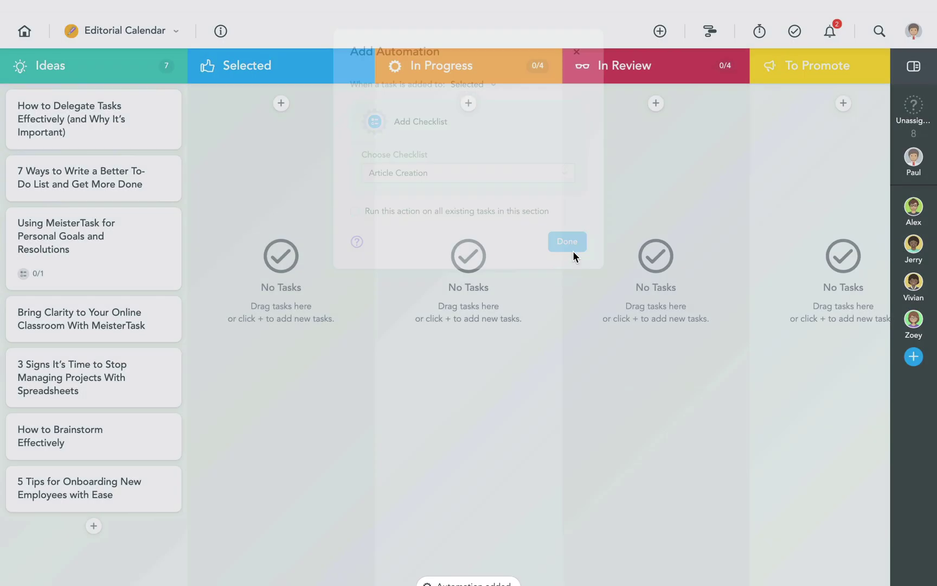
Step: Move the 7 Ways to-do list and How to Delegate Tasks cards into Selected, then open the delegate task
{"action": "left_click_drag", "start_coordinate": [166, 184], "coordinate": [251, 152]}
{"action": "left_click_drag", "start_coordinate": [143, 135], "coordinate": [320, 210]}
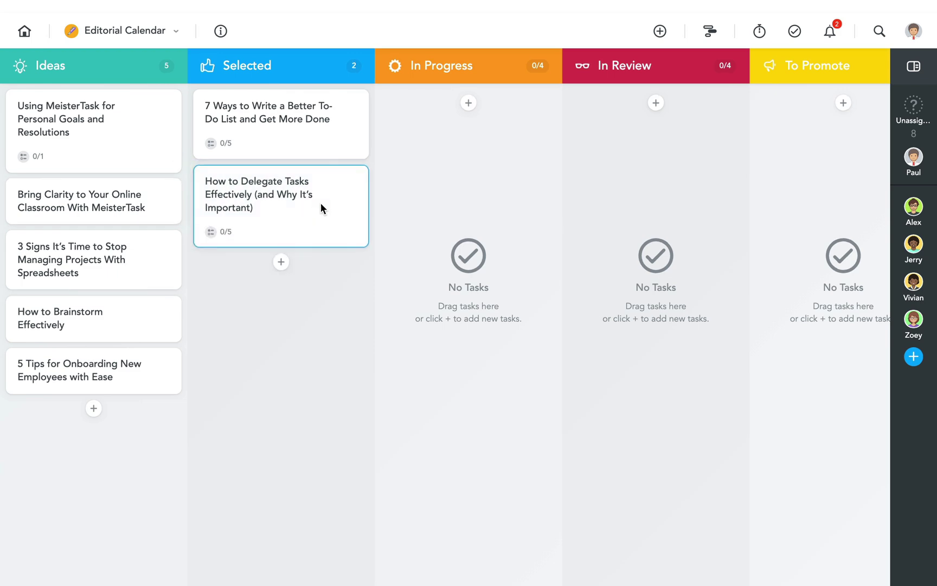
{"action": "left_click", "coordinate": [321, 204]}
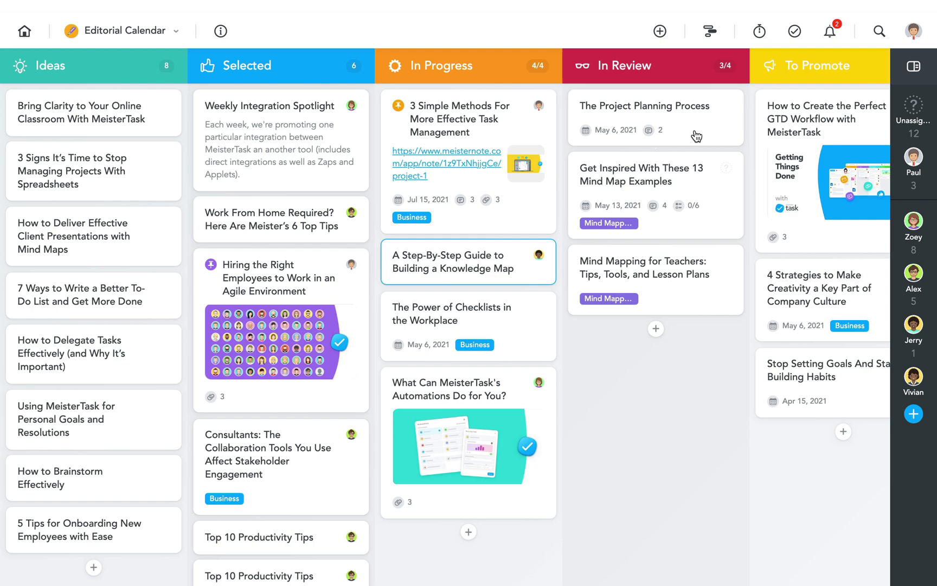
Step: Add an In Review automation assigning all tasks, existing ones included, to a team member, then move the Knowledge Map guide there
{"action": "left_click", "coordinate": [703, 68]}
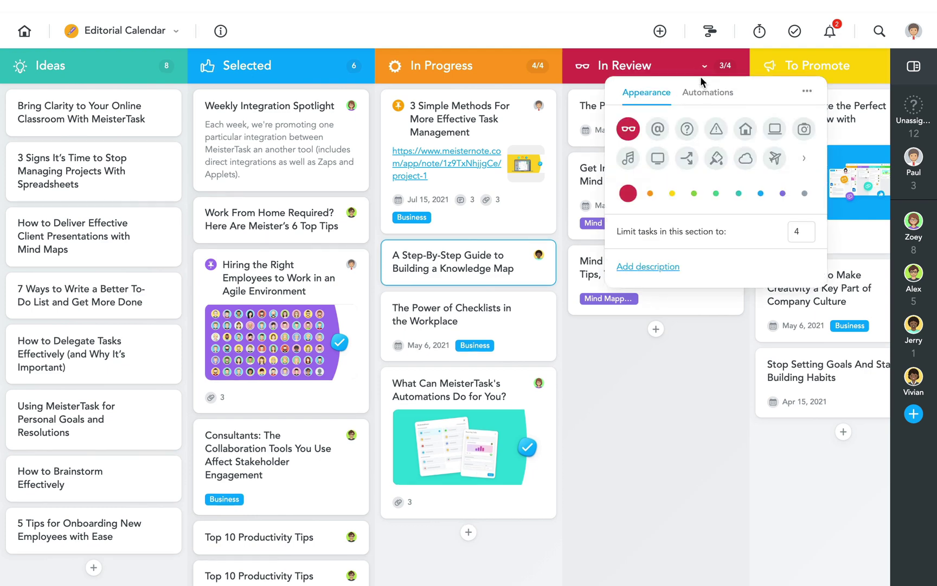
{"action": "left_click", "coordinate": [703, 96]}
{"action": "left_click", "coordinate": [691, 121]}
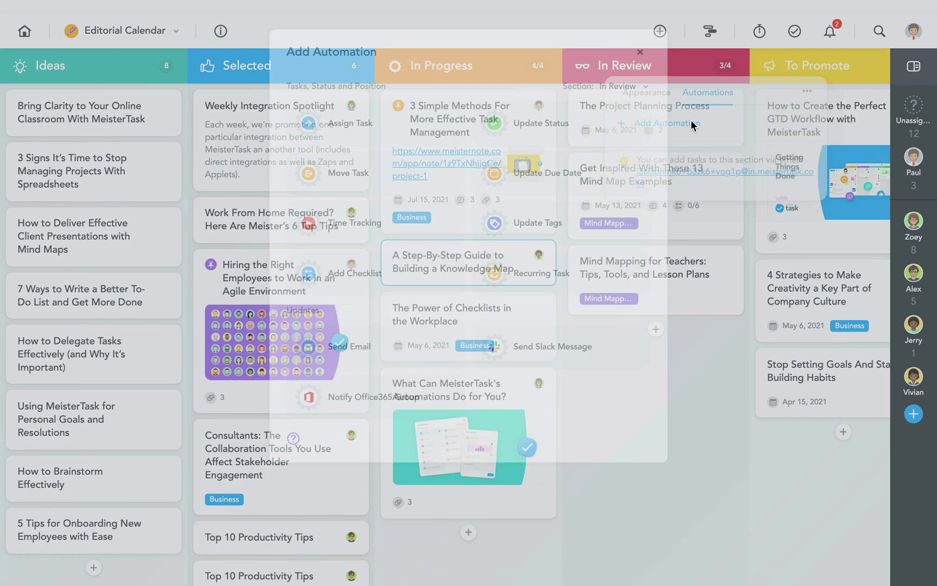
{"action": "left_click", "coordinate": [437, 135]}
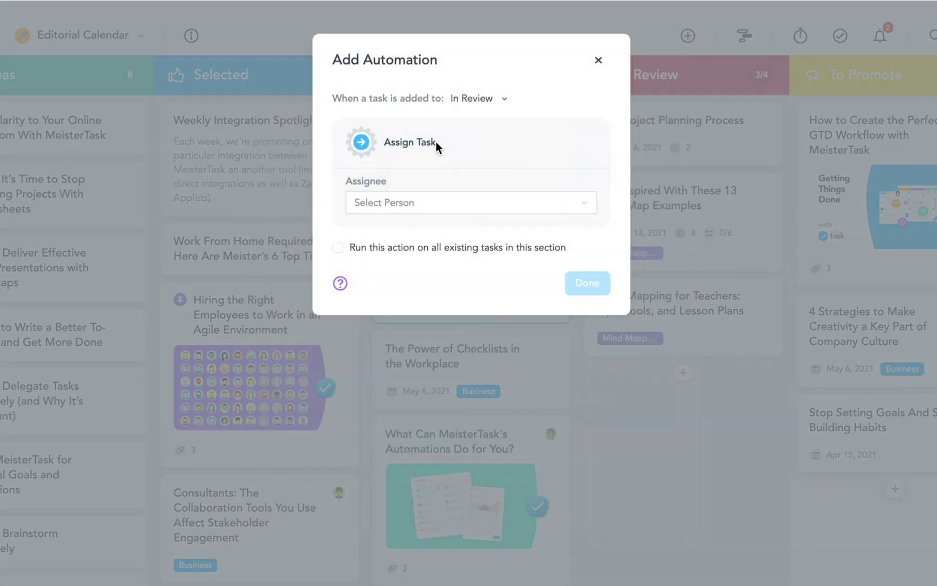
{"action": "left_click", "coordinate": [419, 192]}
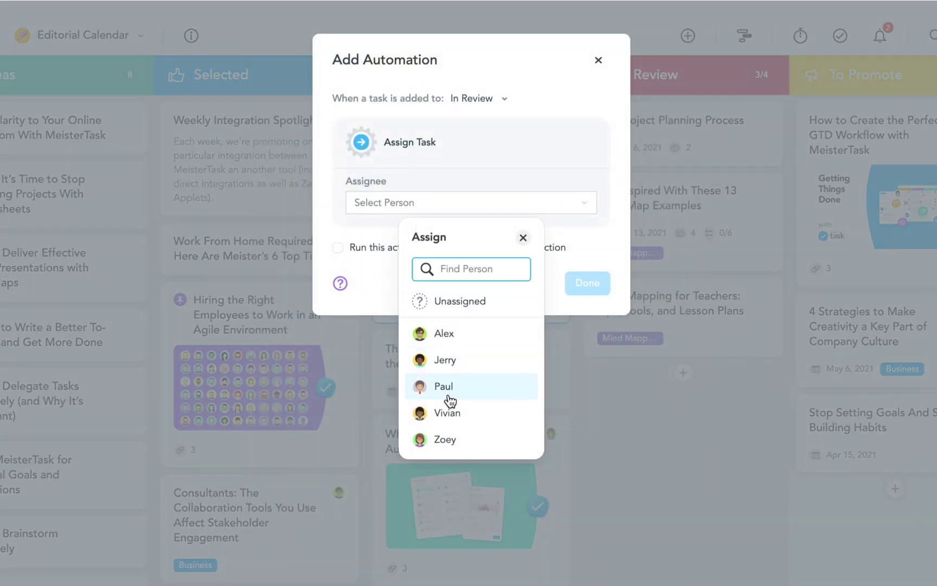
{"action": "left_click", "coordinate": [460, 439]}
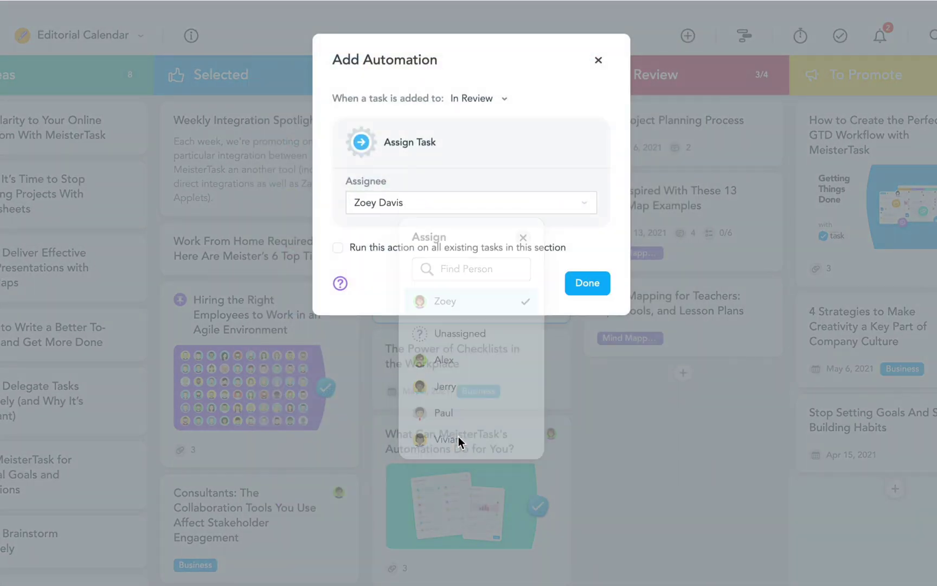
{"action": "left_click", "coordinate": [338, 249]}
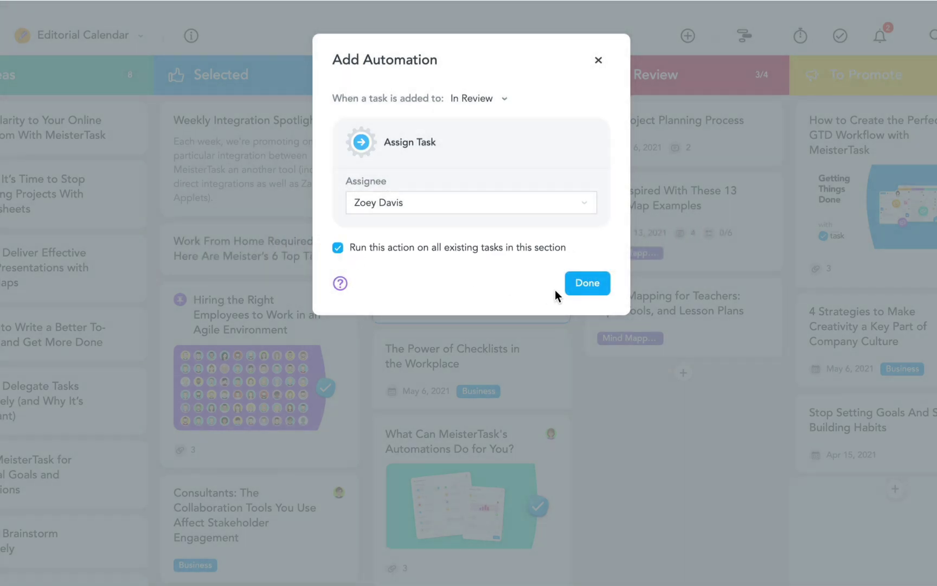
{"action": "left_click", "coordinate": [578, 283]}
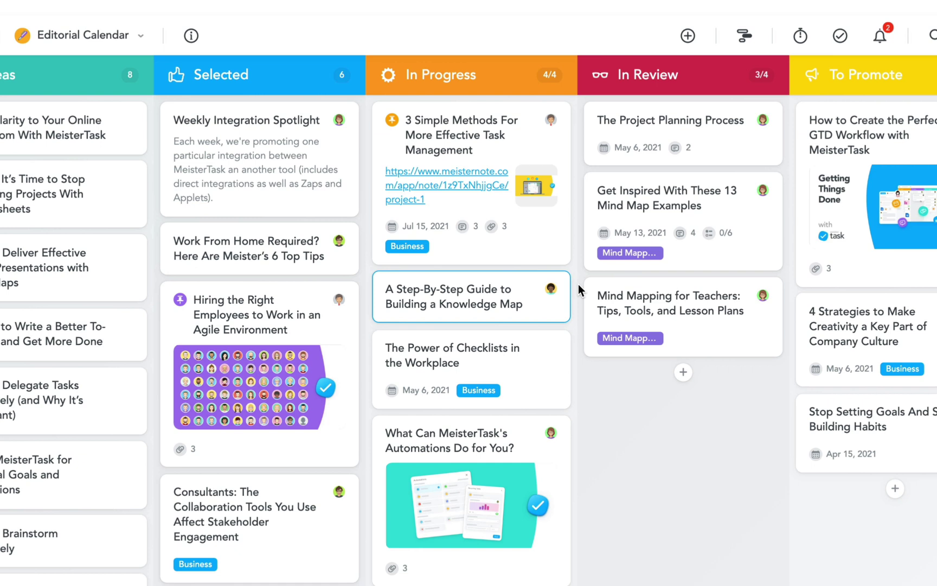
{"action": "left_click_drag", "start_coordinate": [483, 299], "coordinate": [681, 297]}
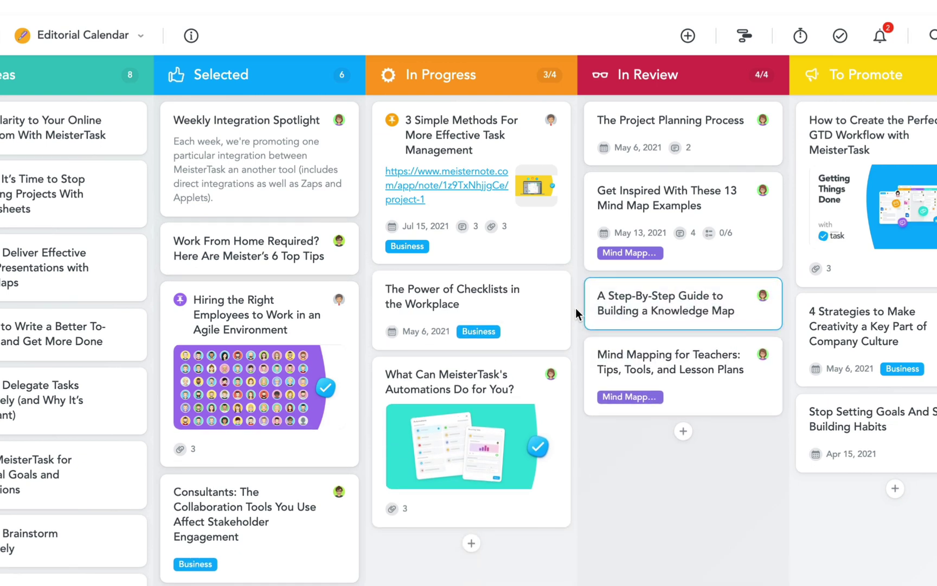
{"action": "scroll", "coordinate": [576, 309], "scroll_direction": "right", "scroll_amount": 5}
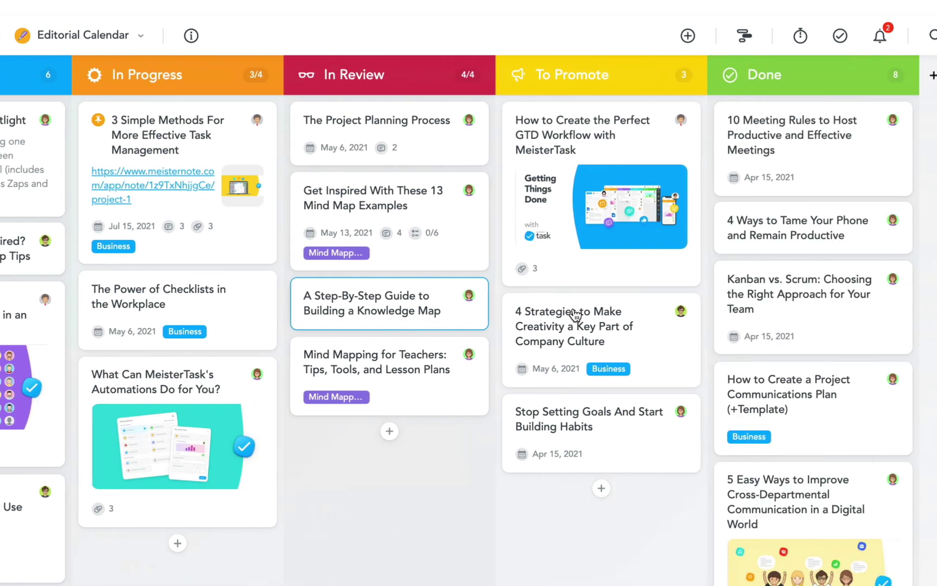
Step: Add a Done-section Update Status automation set to Completed, applied to existing Done tasks too
{"action": "left_click", "coordinate": [875, 77]}
{"action": "left_click", "coordinate": [863, 105]}
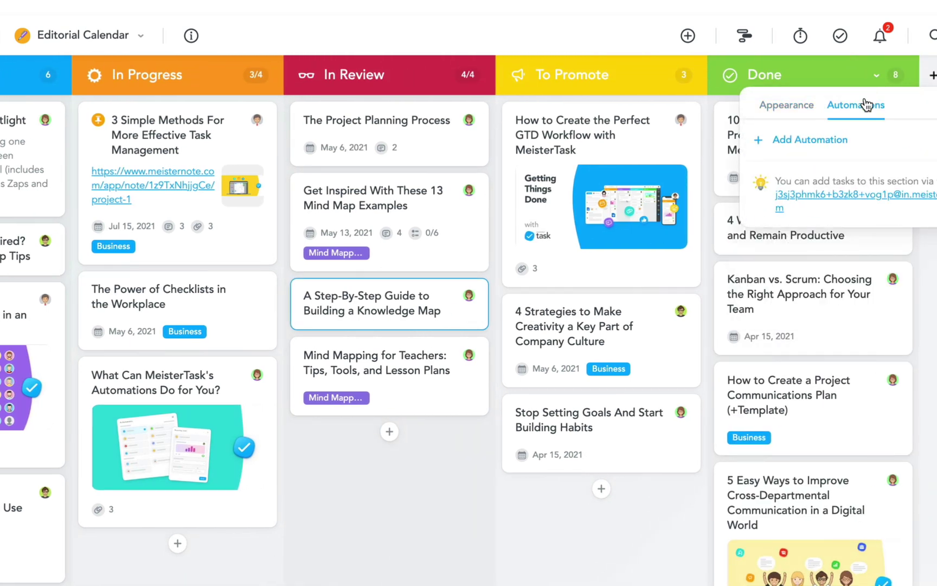
{"action": "left_click", "coordinate": [833, 136]}
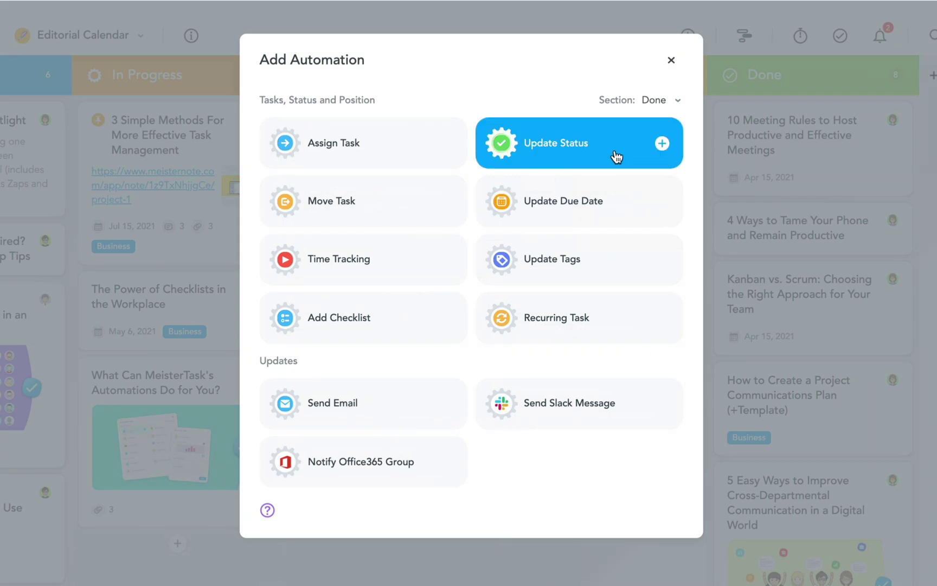
{"action": "left_click", "coordinate": [615, 153]}
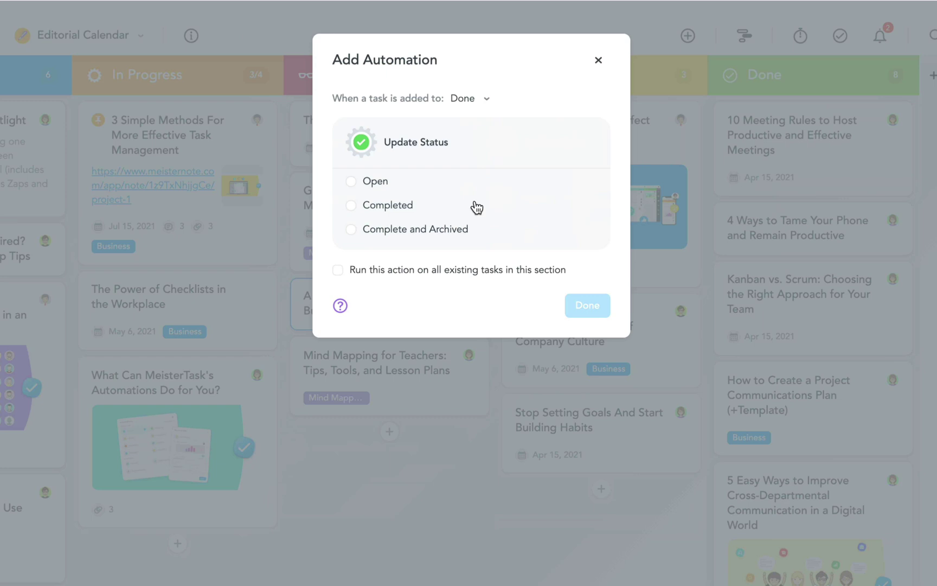
{"action": "left_click", "coordinate": [353, 206]}
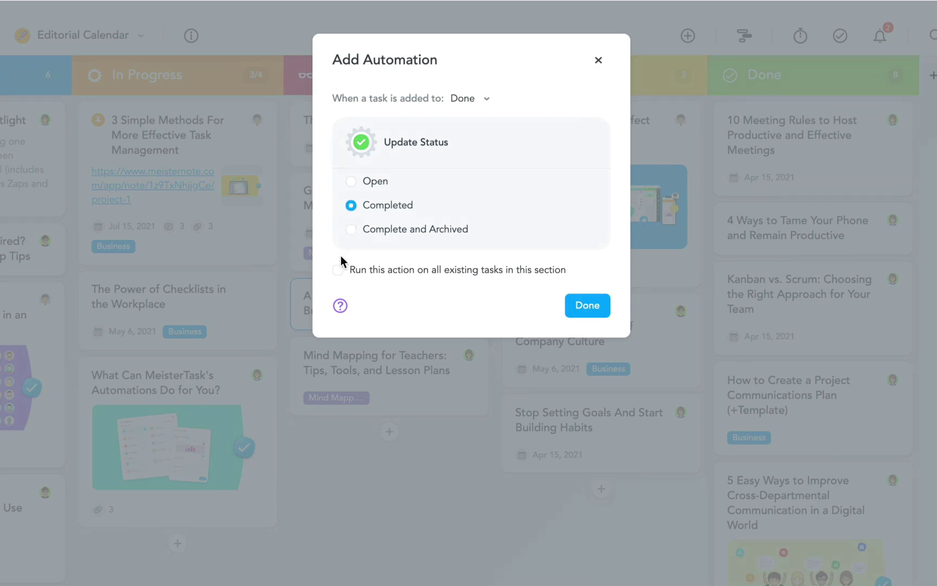
{"action": "left_click", "coordinate": [337, 270]}
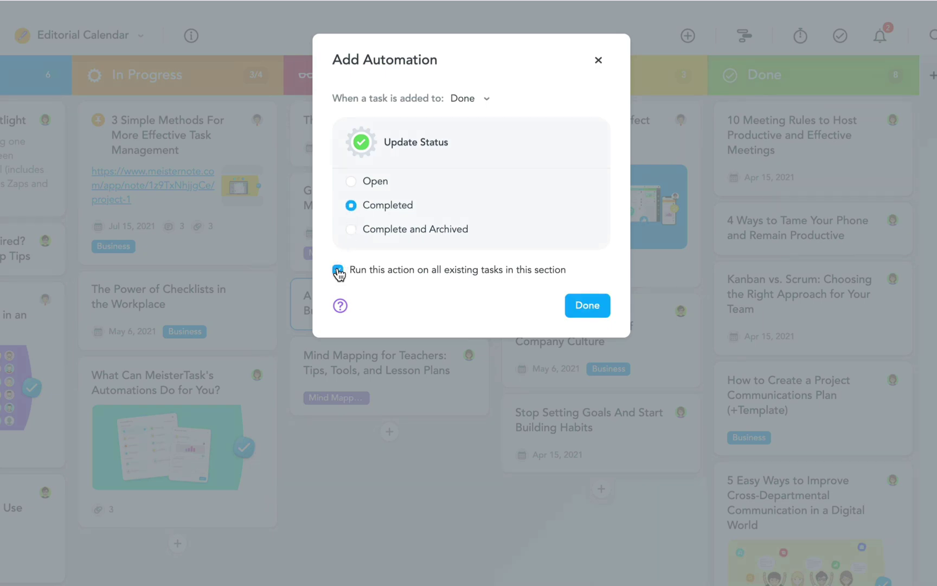
Step: Save the Completed-status automation and move the 4 Strategies creativity card from To Promote into Done
{"action": "left_click", "coordinate": [584, 305]}
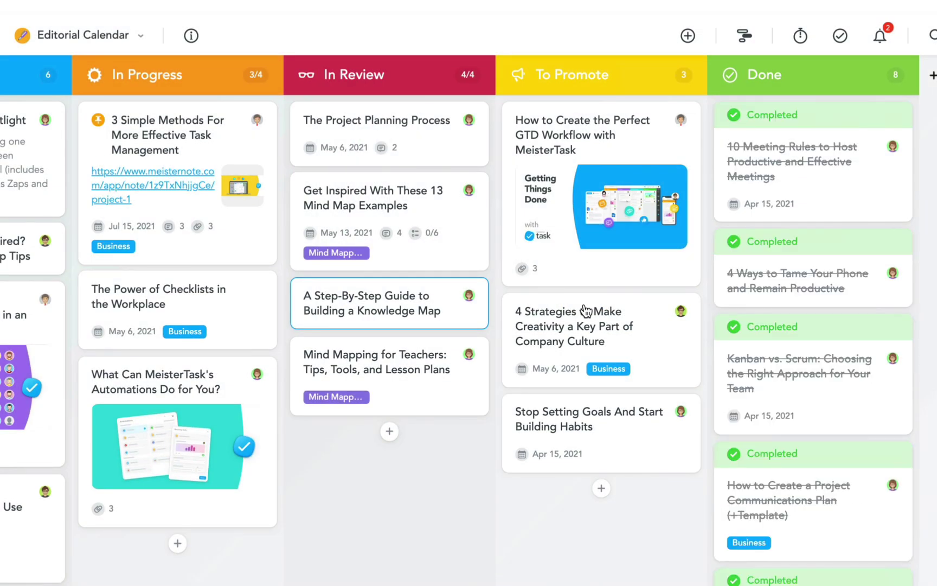
{"action": "left_click_drag", "start_coordinate": [672, 306], "coordinate": [805, 311]}
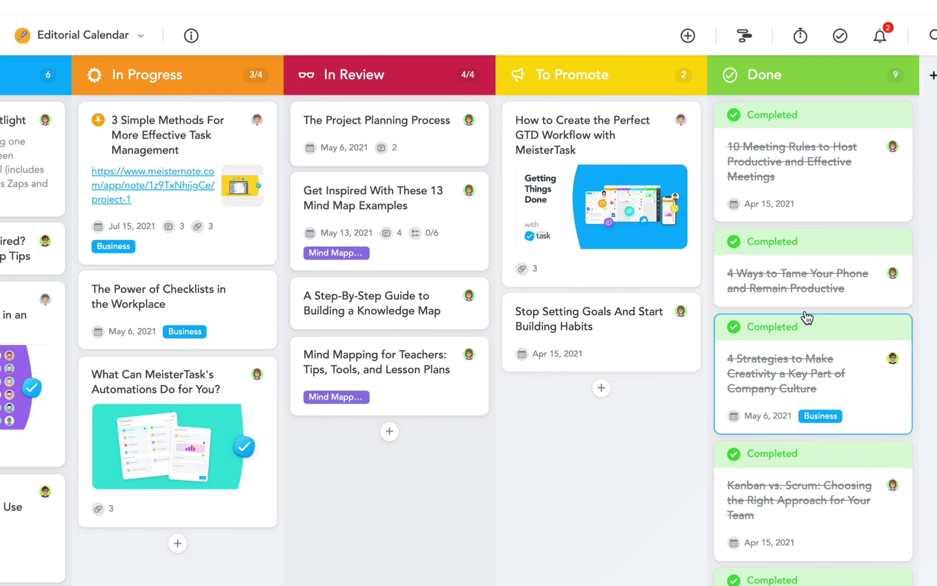
{"action": "scroll", "coordinate": [807, 318], "scroll_direction": "left", "scroll_amount": 5}
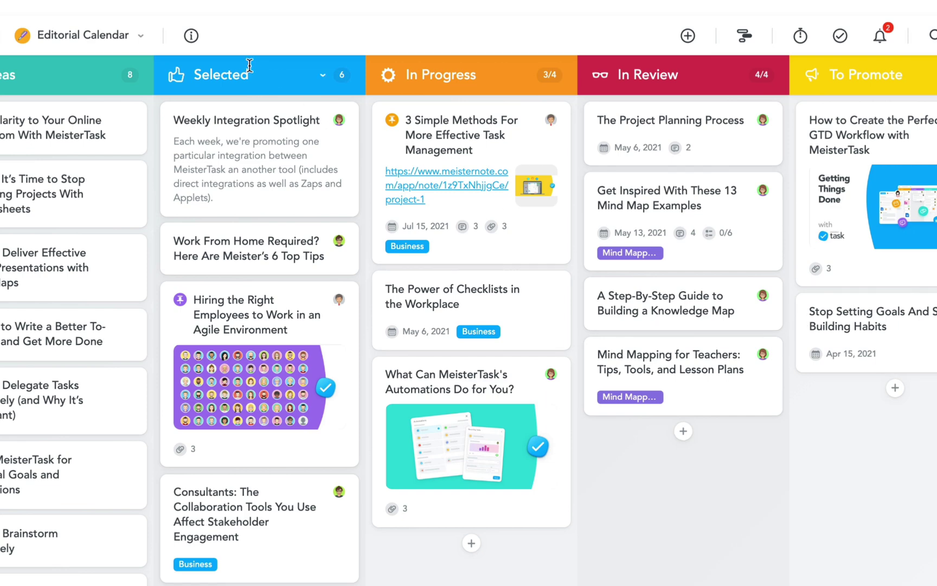
Step: Add a new Recurring Task automation from the project's Properties
{"action": "left_click", "coordinate": [191, 35]}
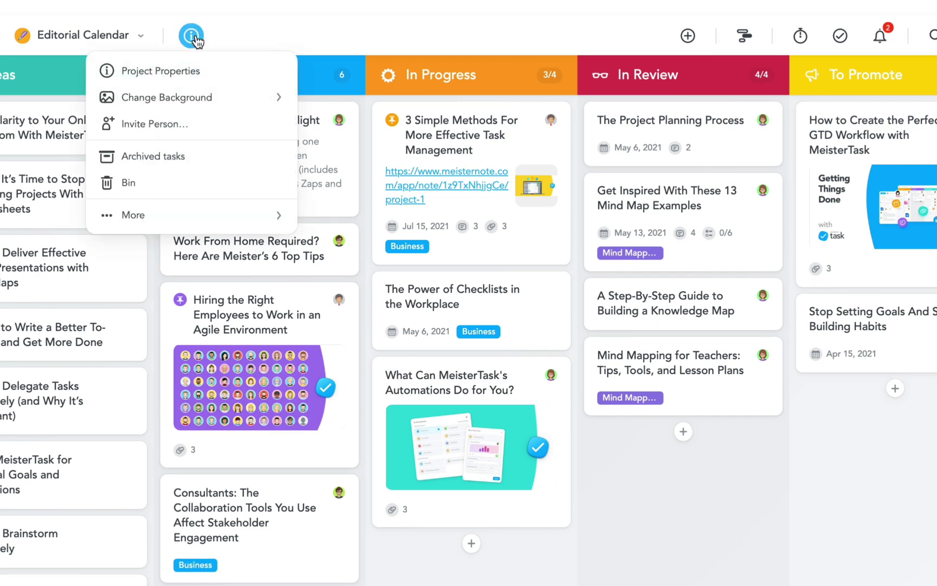
{"action": "left_click", "coordinate": [232, 70]}
{"action": "left_click", "coordinate": [422, 129]}
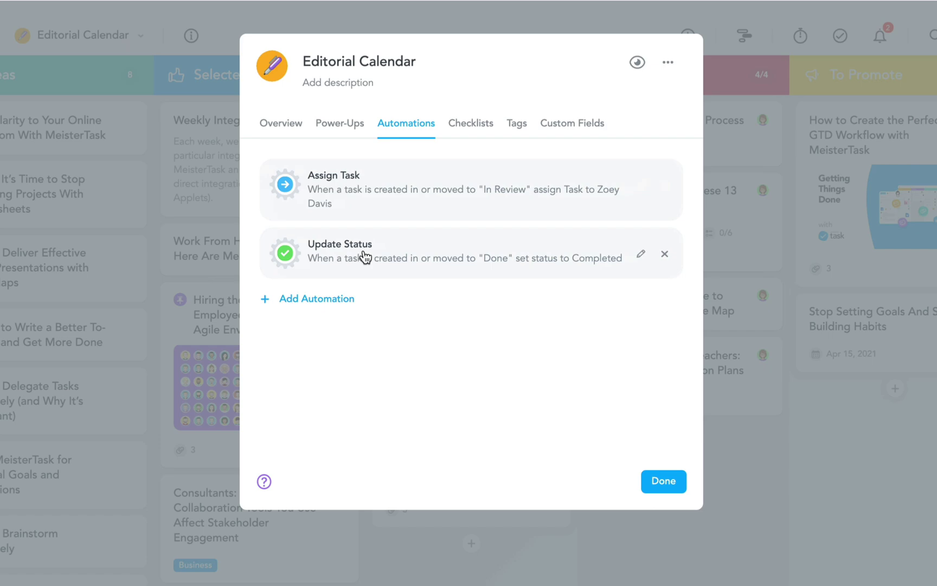
{"action": "left_click", "coordinate": [344, 296]}
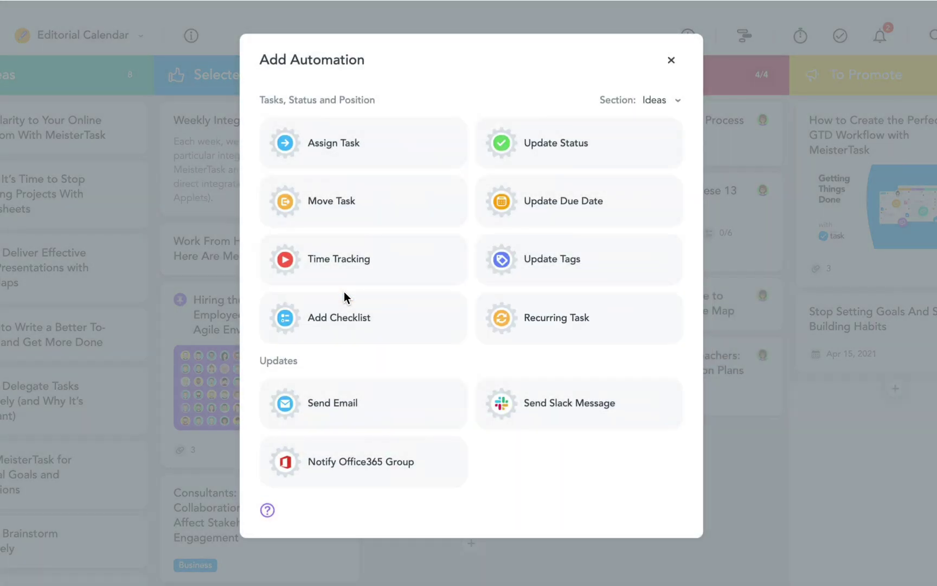
{"action": "left_click", "coordinate": [556, 307]}
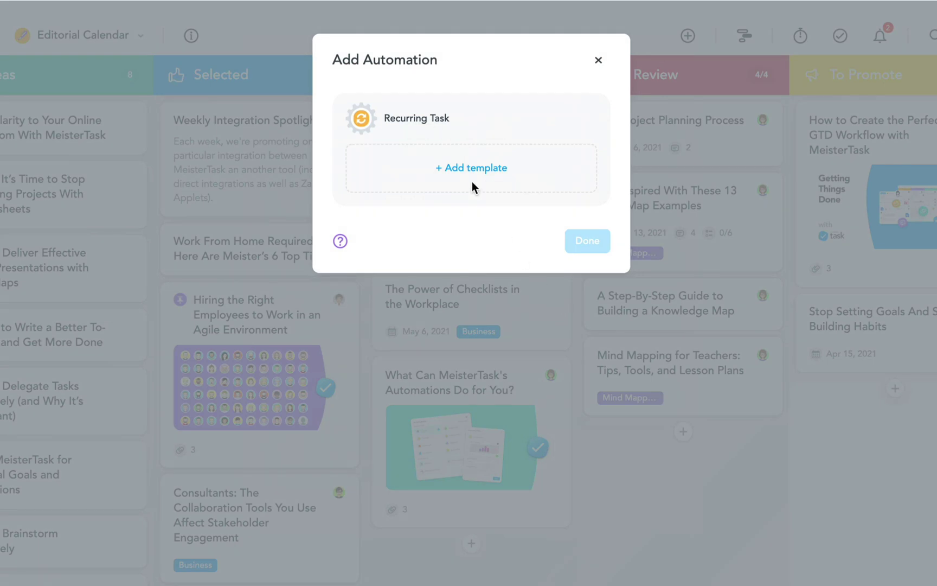
Step: Create a task template titled 'Best Productivity Tips of the Month' with notes 'Top 3 tips'
{"action": "left_click", "coordinate": [464, 168]}
{"action": "type", "text": "B"}
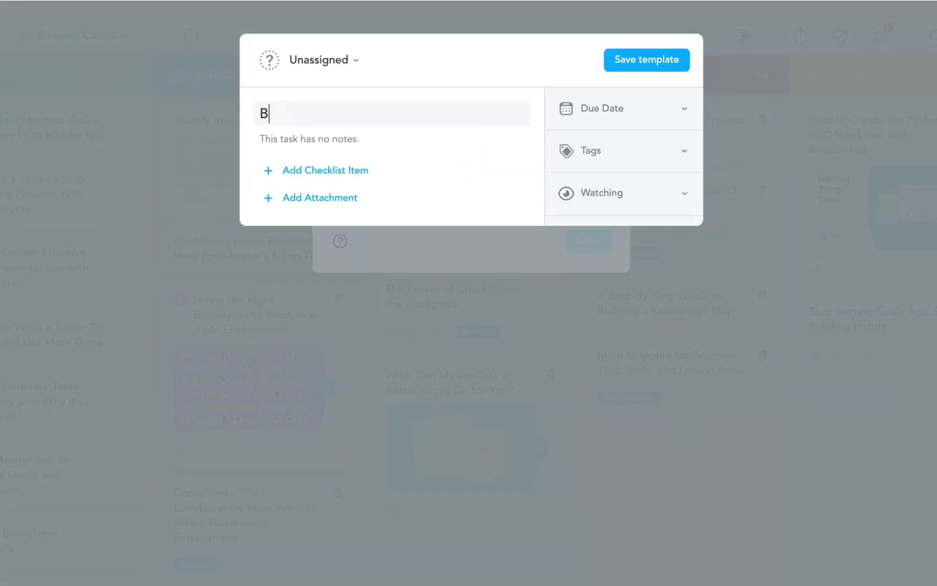
{"action": "type", "text": "est Productivity "}
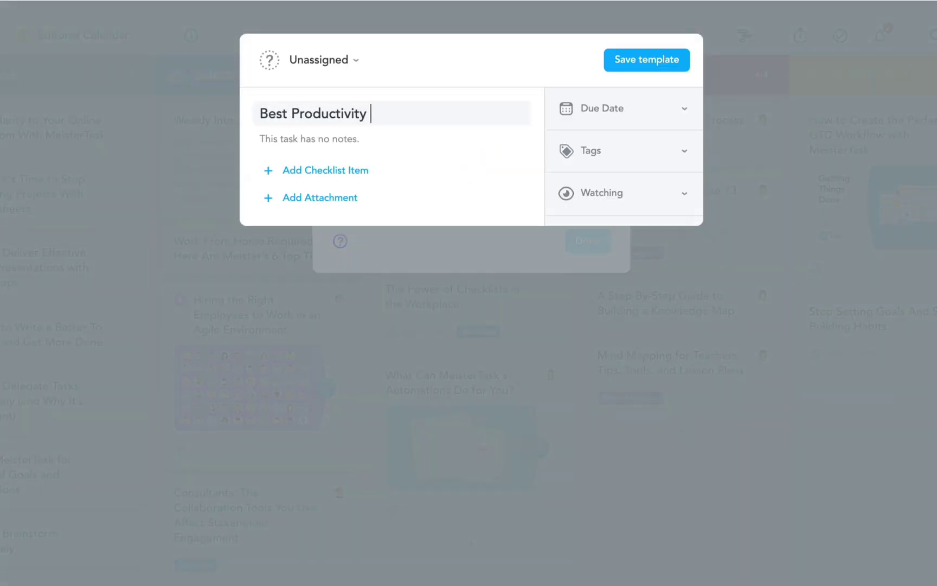
{"action": "type", "text": "Tips of the Months"}
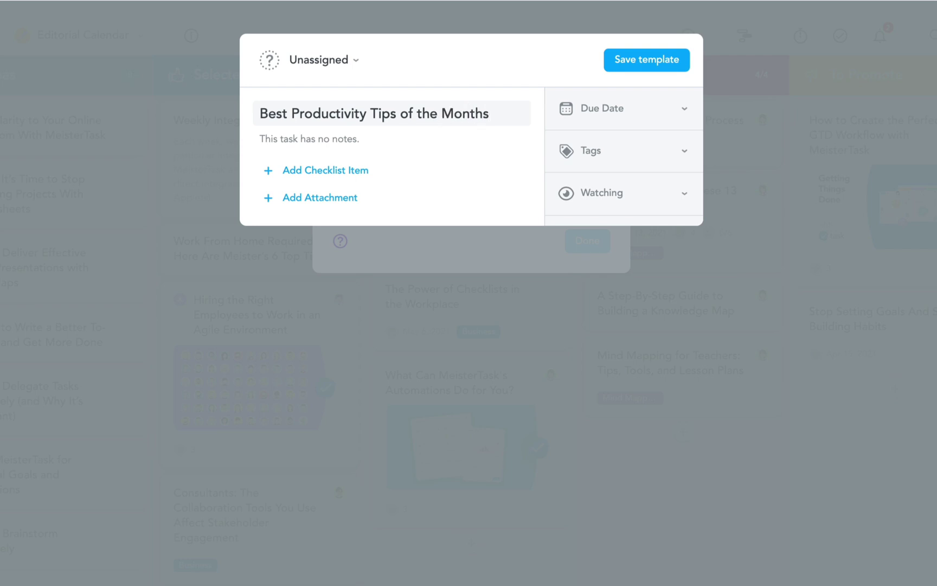
{"action": "key", "text": "BackSpace"}
{"action": "left_click", "coordinate": [366, 140]}
{"action": "type", "text": "Top"}
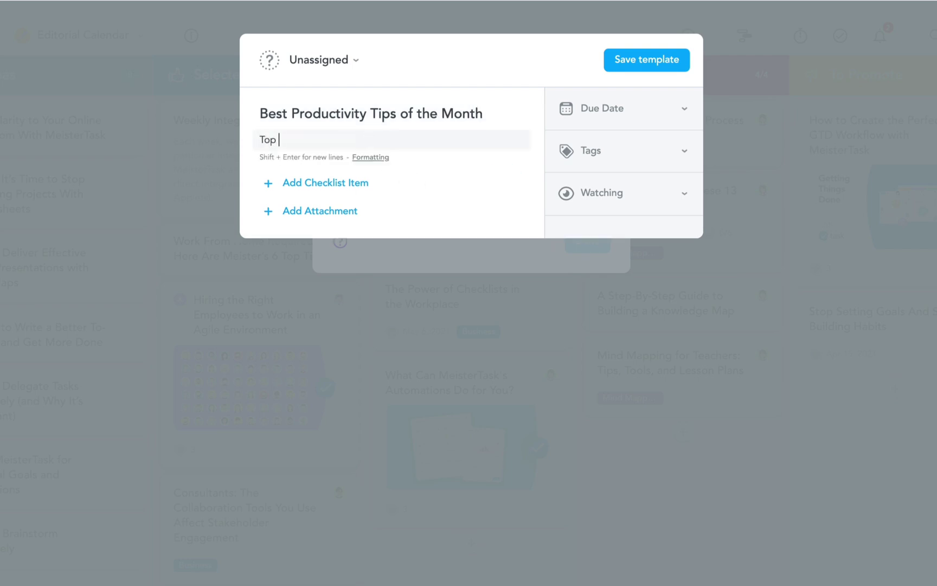
{"action": "type", "text": " 3 tips"}
Step: Assign the template to a team member, tag it Business, and make it due in 3 days
{"action": "left_click", "coordinate": [353, 63]}
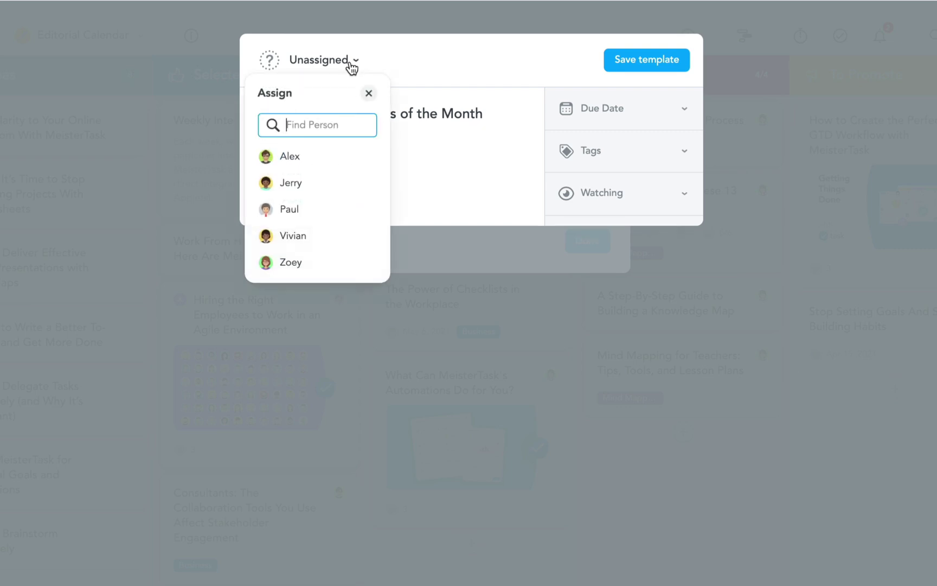
{"action": "left_click", "coordinate": [310, 158]}
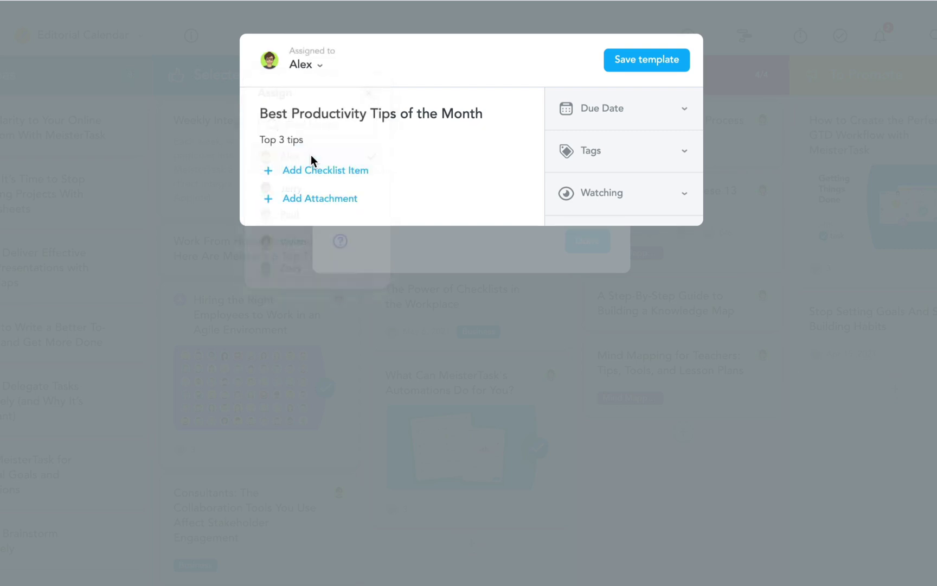
{"action": "left_click", "coordinate": [593, 155]}
{"action": "left_click", "coordinate": [575, 261]}
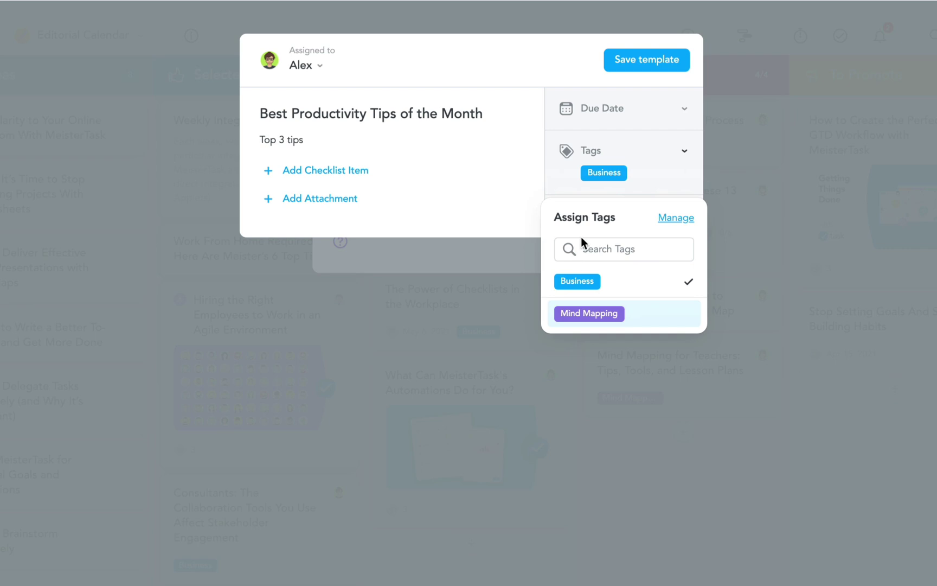
{"action": "left_click", "coordinate": [641, 115]}
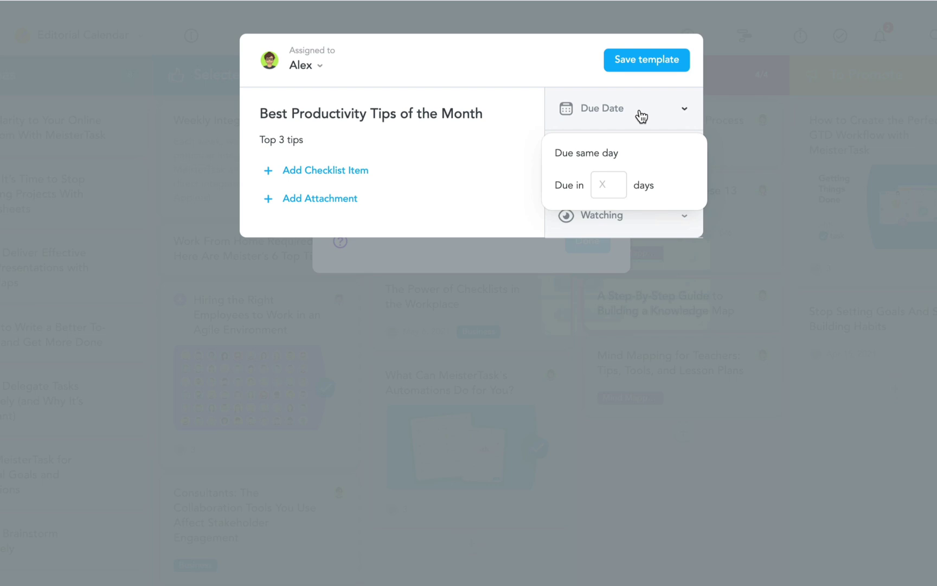
{"action": "left_click", "coordinate": [618, 191]}
{"action": "type", "text": "3"}
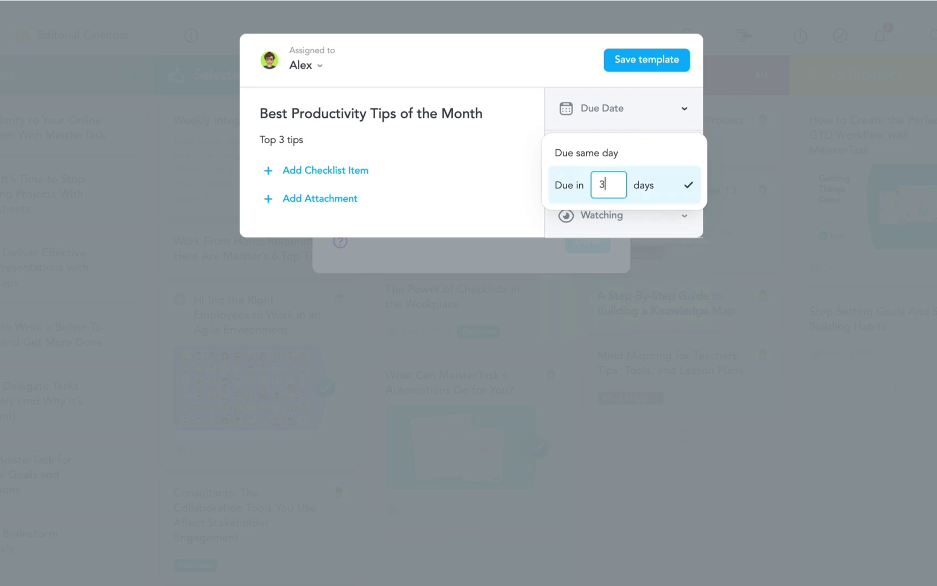
{"action": "left_click", "coordinate": [641, 63]}
Step: Schedule the tips task monthly on day 1 in Selected, then drag the created card into Done
{"action": "left_click", "coordinate": [642, 63]}
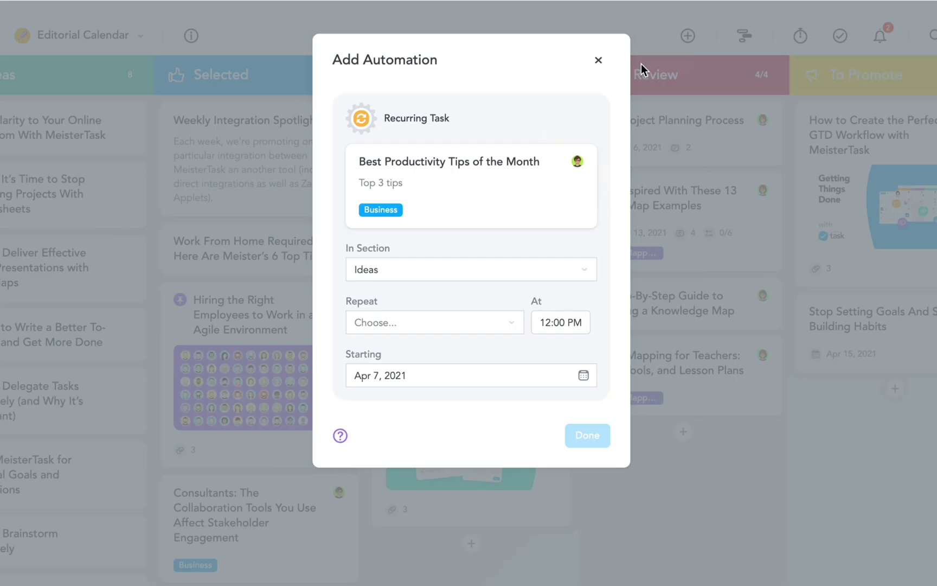
{"action": "left_click", "coordinate": [505, 270]}
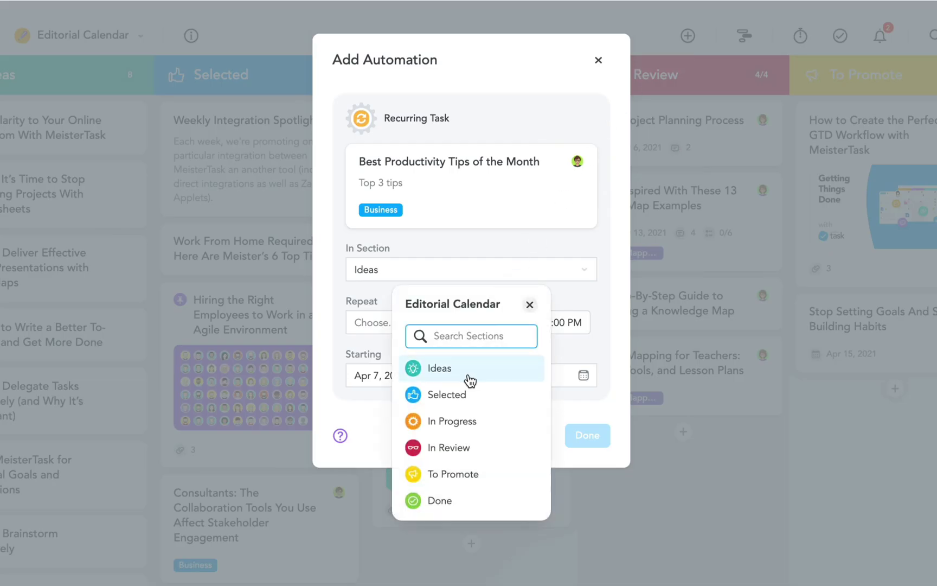
{"action": "left_click", "coordinate": [465, 394]}
{"action": "left_click", "coordinate": [466, 323]}
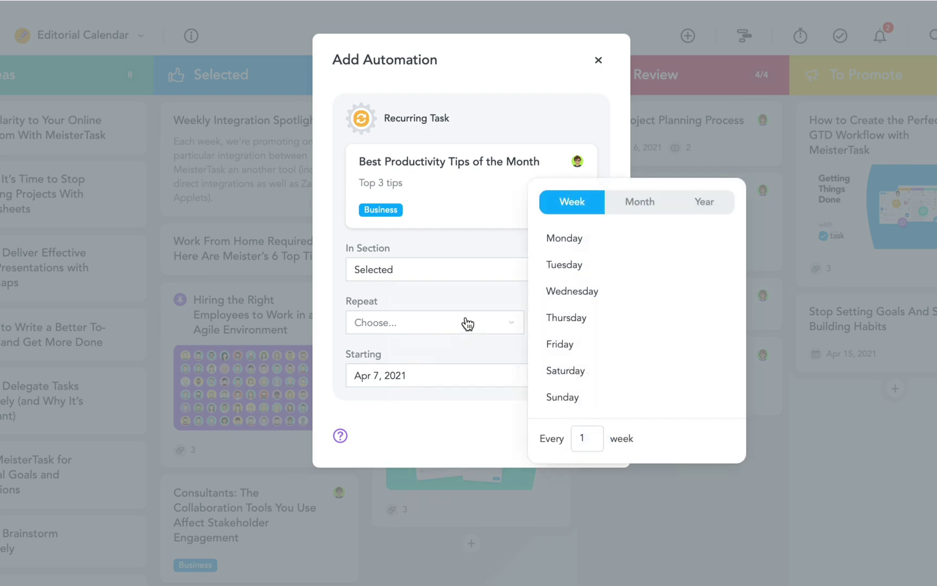
{"action": "left_click", "coordinate": [635, 208]}
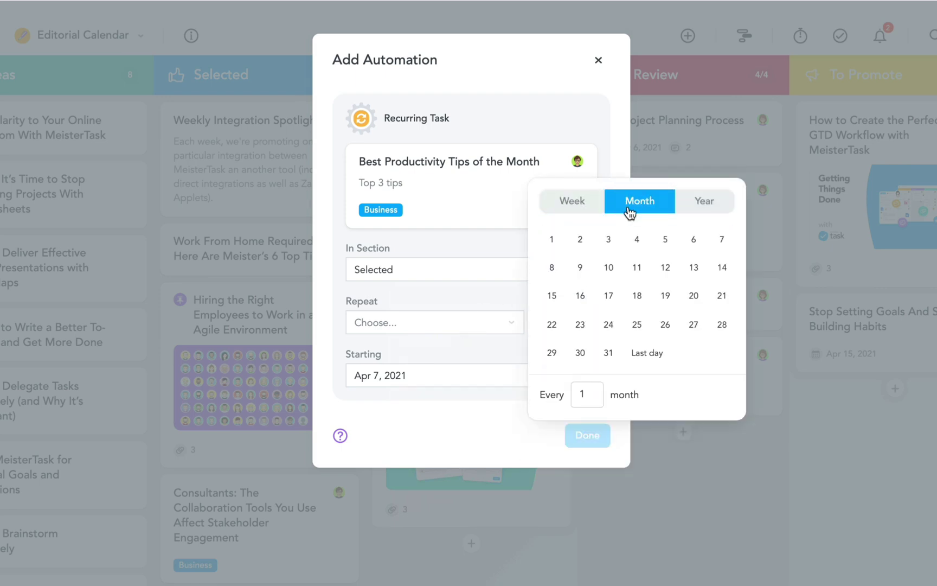
{"action": "left_click", "coordinate": [553, 240]}
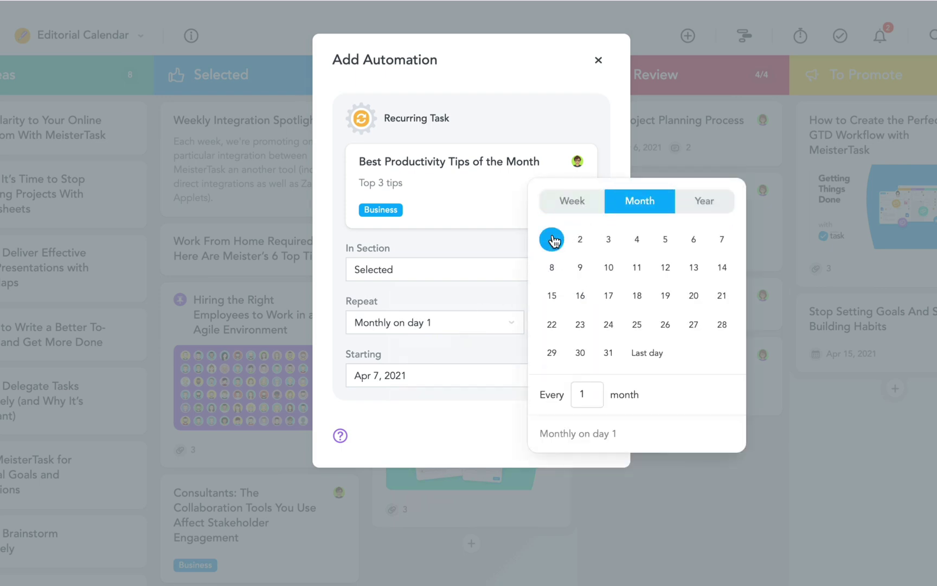
{"action": "left_click", "coordinate": [488, 408]}
{"action": "left_click", "coordinate": [504, 437]}
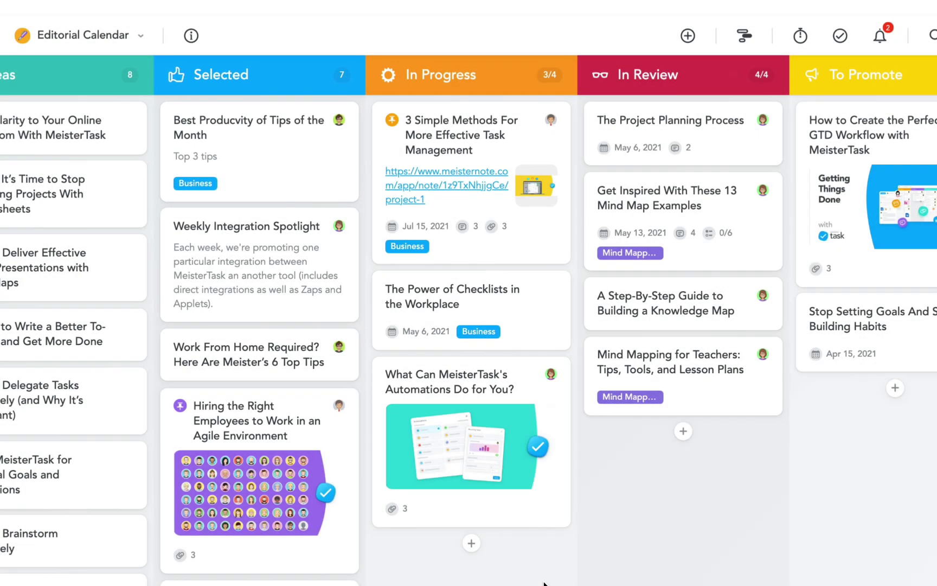
{"action": "left_click_drag", "start_coordinate": [313, 190], "coordinate": [847, 180]}
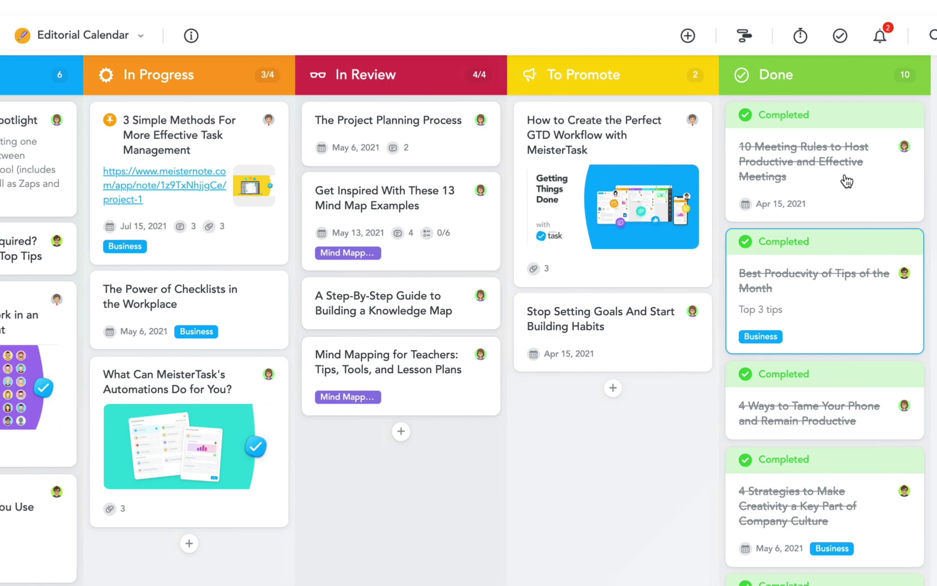
{"action": "scroll", "coordinate": [457, 183], "scroll_direction": "left", "scroll_amount": 5}
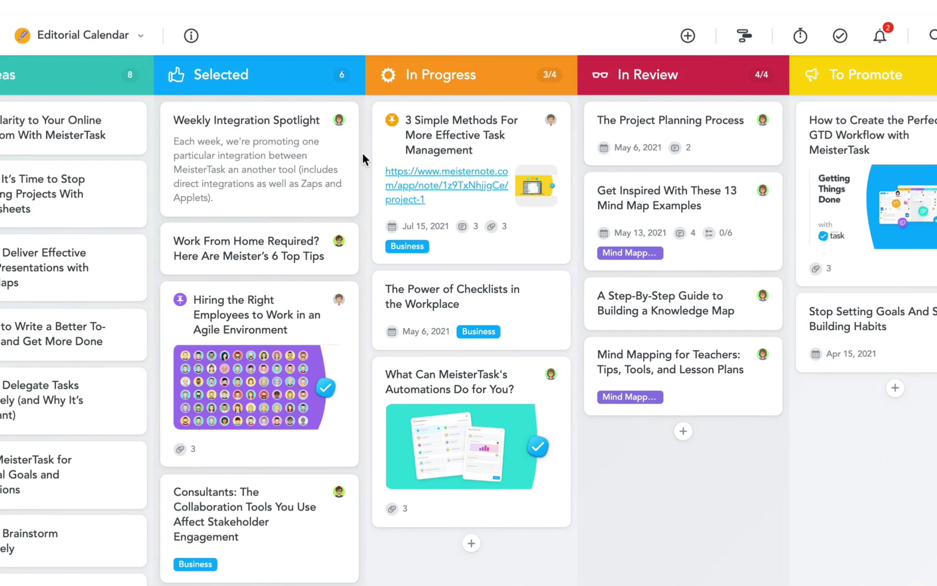
Step: Set the Weekly Integration Spotlight task to repeat every week on Monday
{"action": "left_click", "coordinate": [348, 152]}
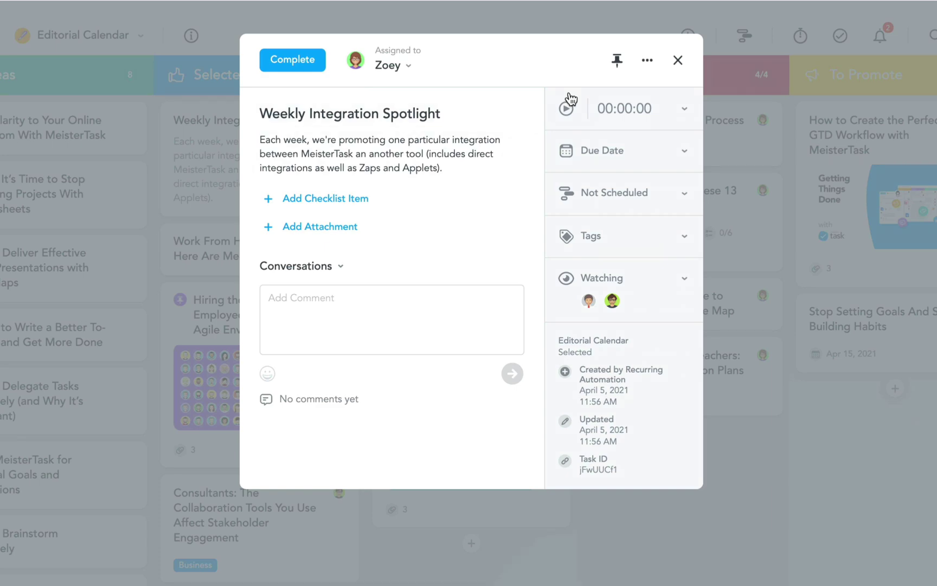
{"action": "left_click", "coordinate": [646, 61]}
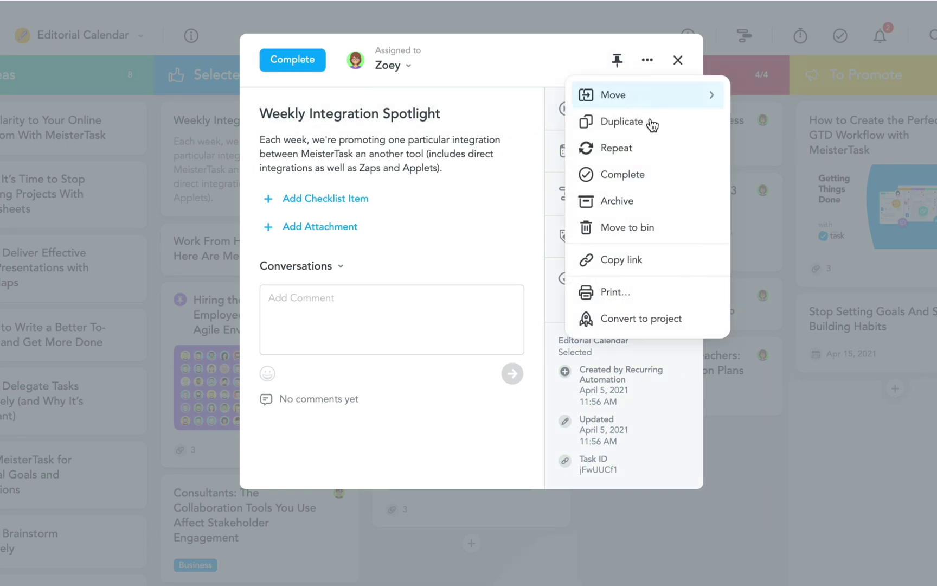
{"action": "left_click", "coordinate": [651, 146]}
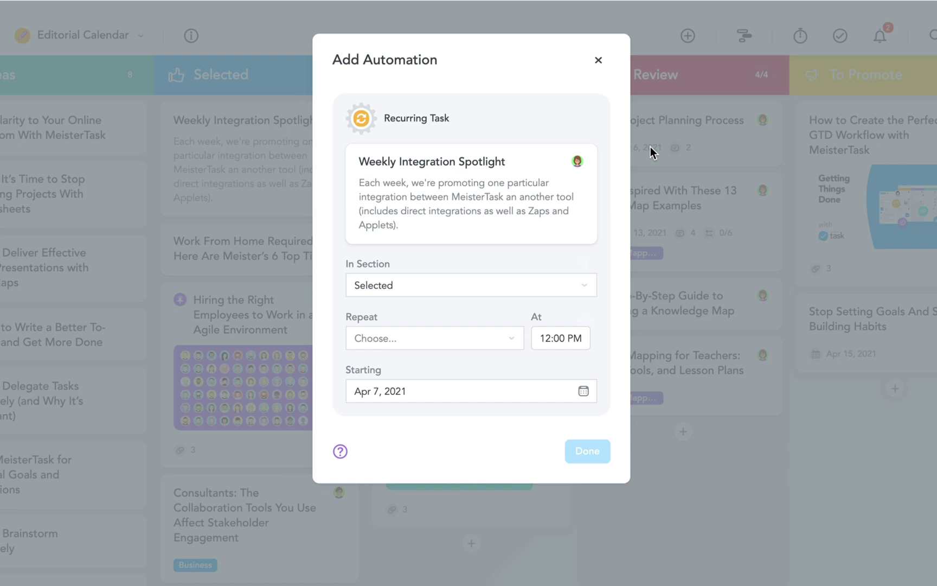
{"action": "left_click", "coordinate": [493, 344]}
{"action": "left_click", "coordinate": [569, 255]}
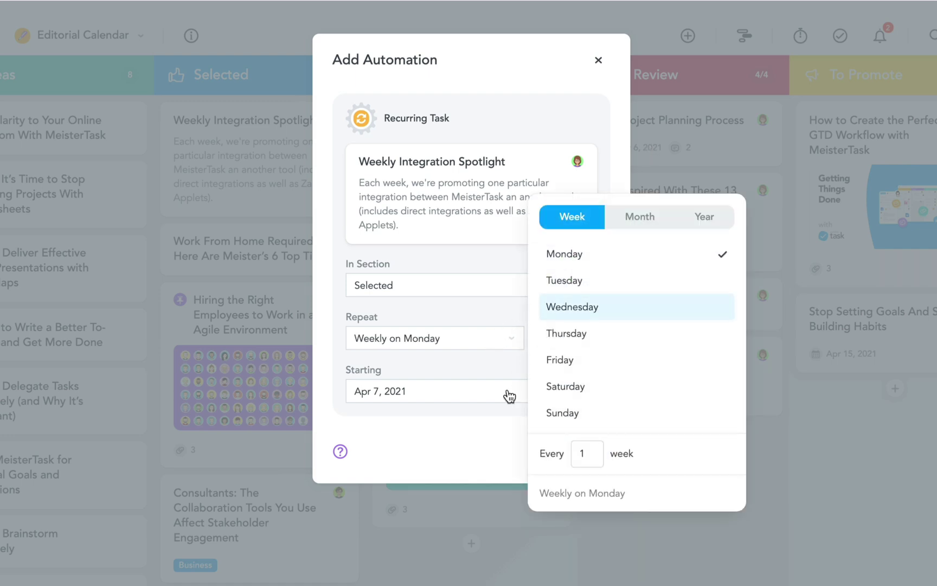
{"action": "left_click", "coordinate": [500, 413]}
{"action": "left_click", "coordinate": [596, 454]}
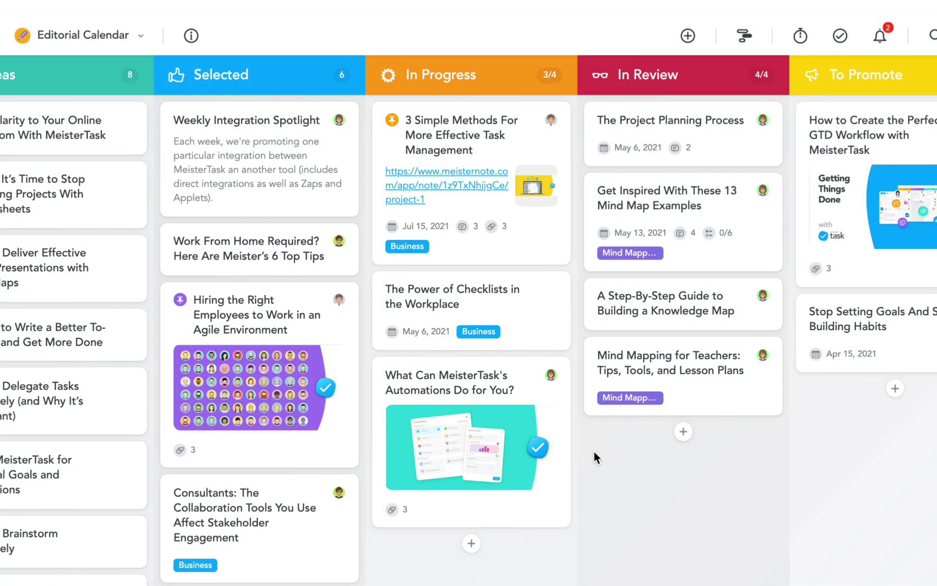
Step: Open the Editorial Calendar Project Properties Automations list, including the weekly Monday Integration Spotlight rule
{"action": "left_click", "coordinate": [188, 40]}
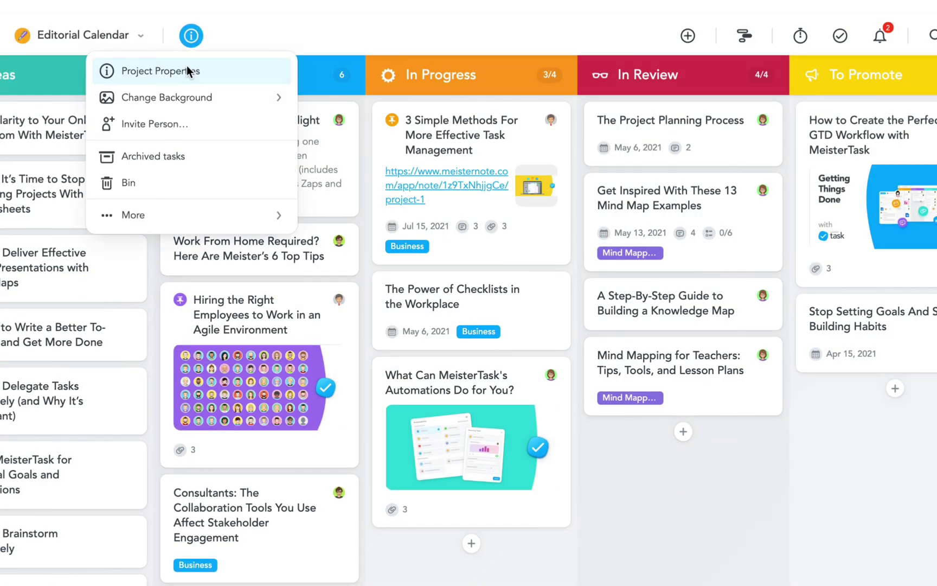
{"action": "left_click", "coordinate": [187, 67]}
{"action": "left_click", "coordinate": [390, 124]}
{"action": "mouse_move", "coordinate": [642, 189]}
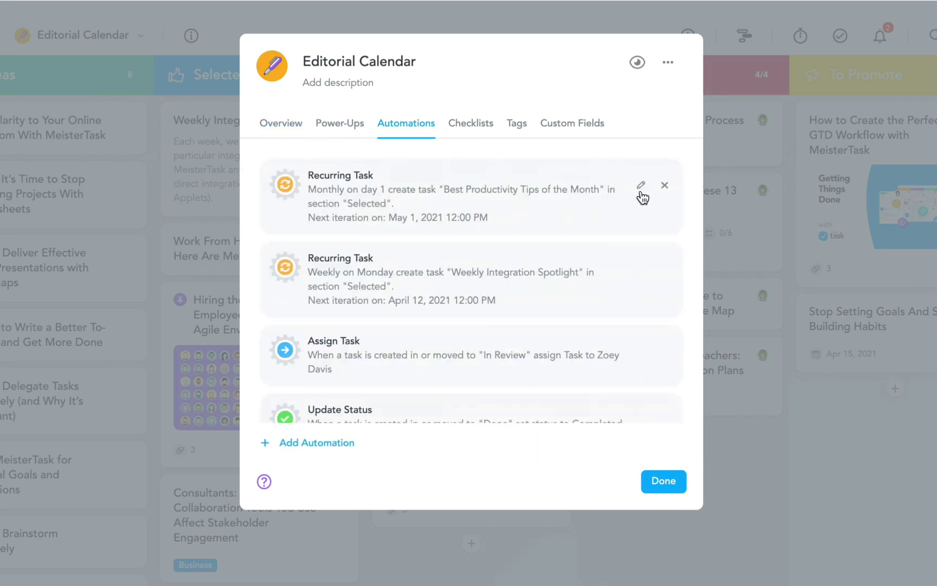